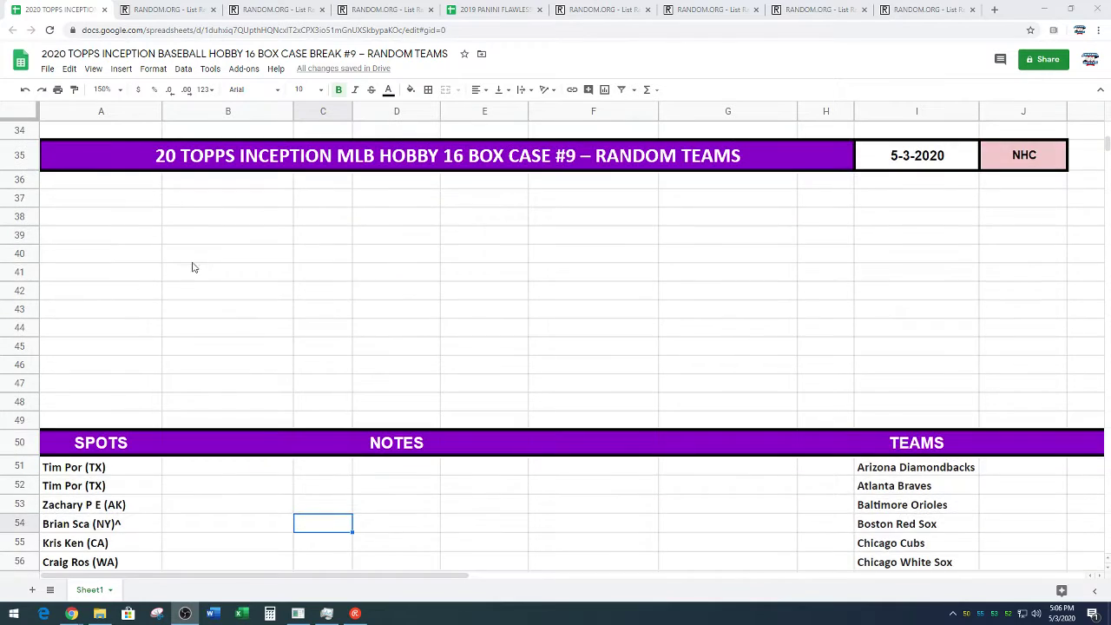
# - Copy the 25 spot names from column A into the RANDOM.ORG List Randomizer box
pyautogui.moveTo(135, 235); pyautogui.dragTo(109, 494)
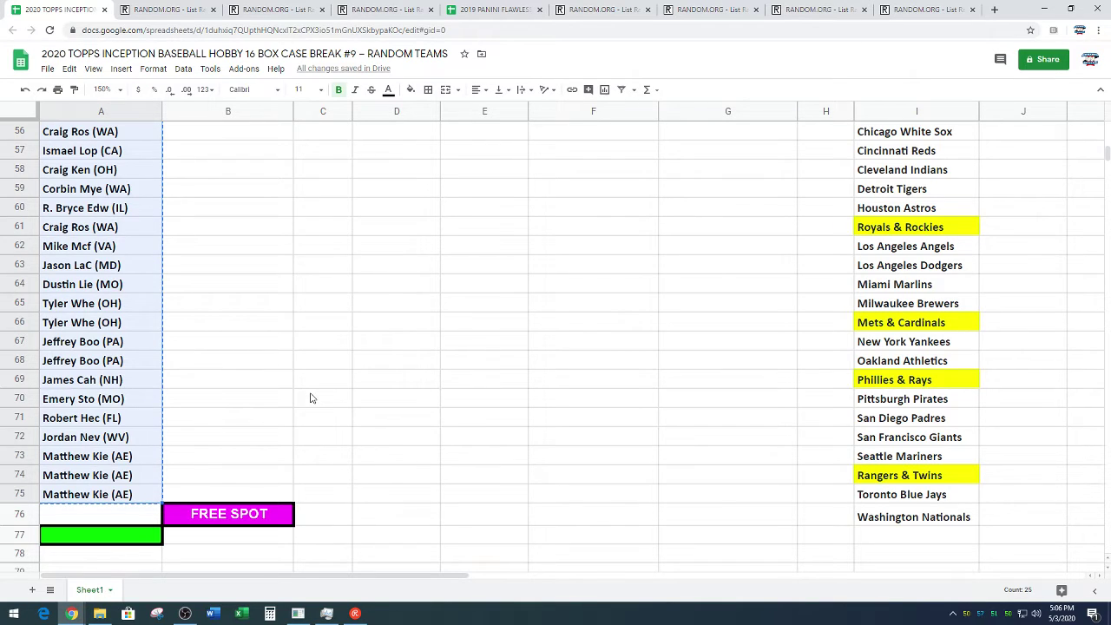
pyautogui.scroll(3, 310, 397)
pyautogui.click(165, 9)
pyautogui.scroll(-2, 159, 303)
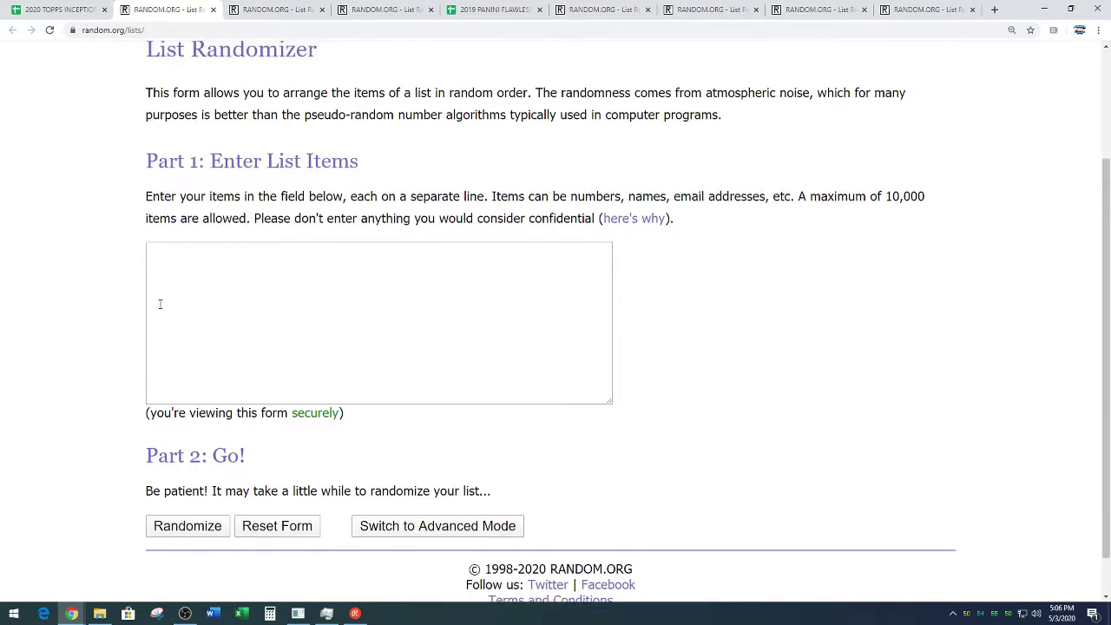
pyautogui.rightClick(197, 308)
pyautogui.click(225, 398)
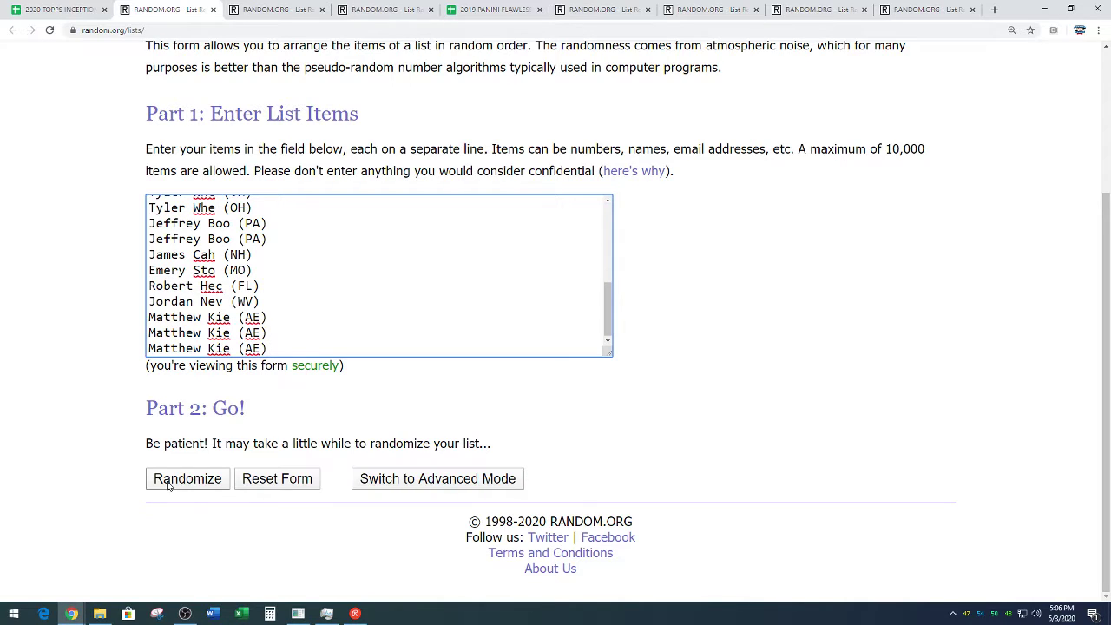
# - Randomize the spot name list four times
pyautogui.click(168, 485)
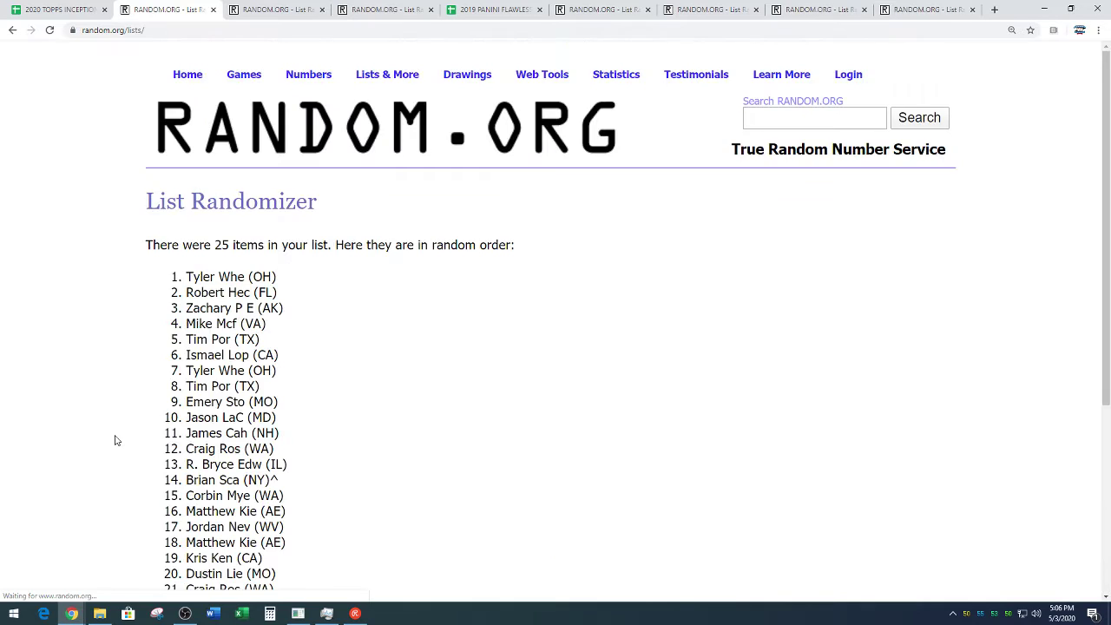
pyautogui.click(168, 488)
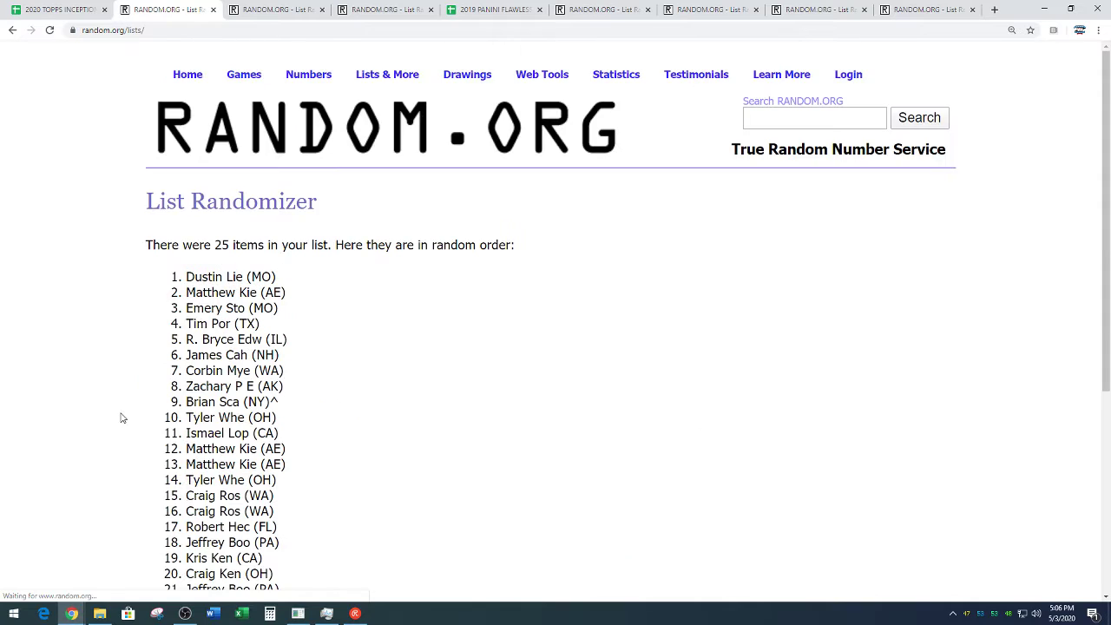
pyautogui.click(166, 479)
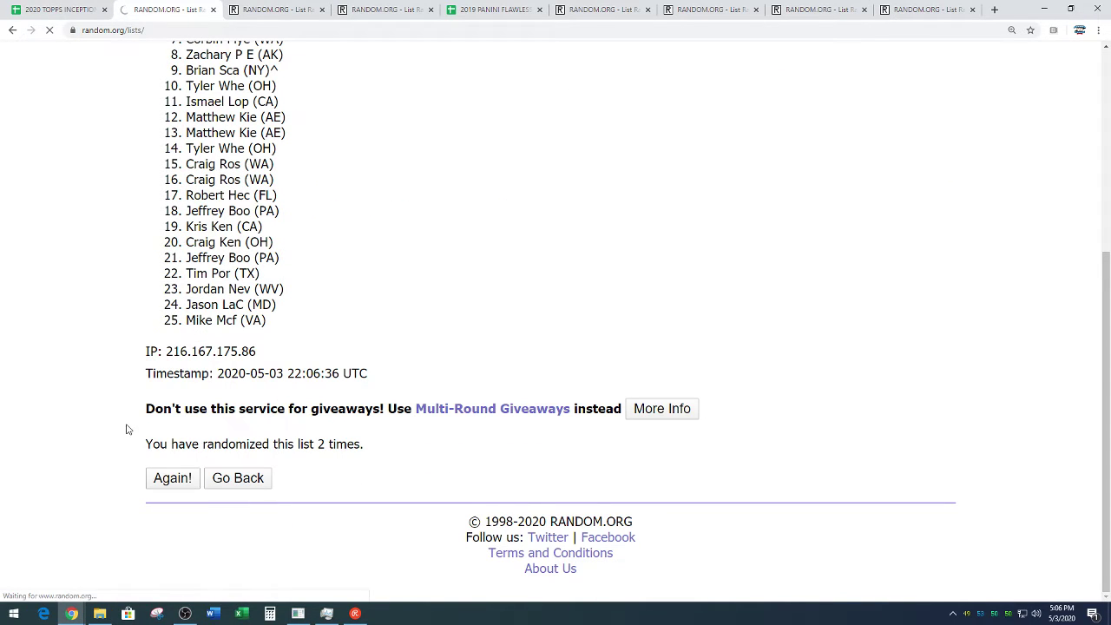
pyautogui.scroll(-5, 119, 422)
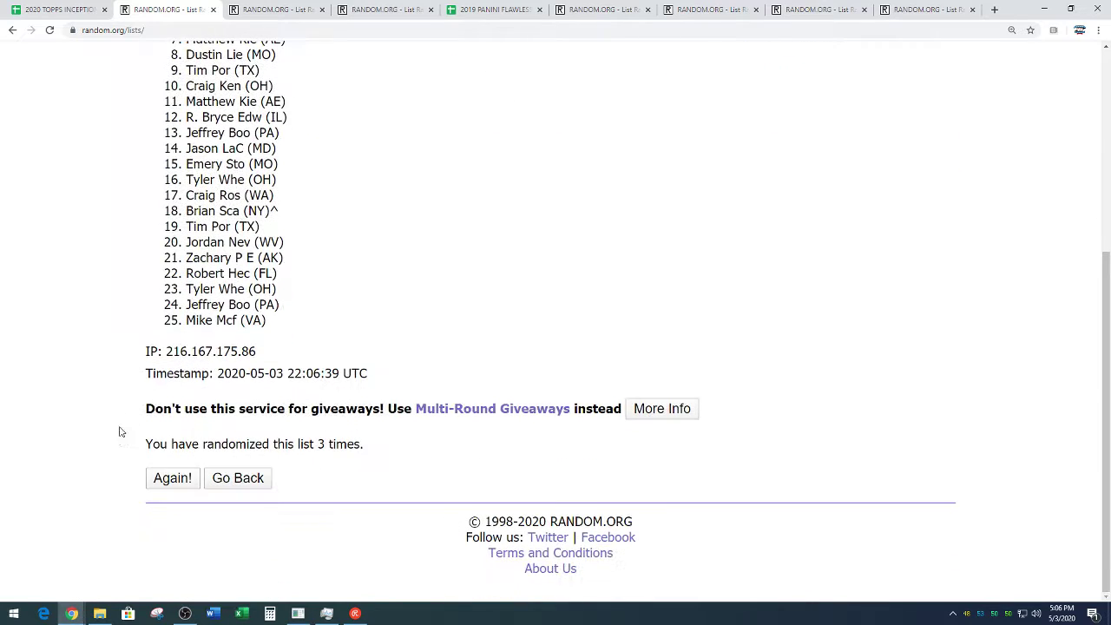
pyautogui.click(169, 480)
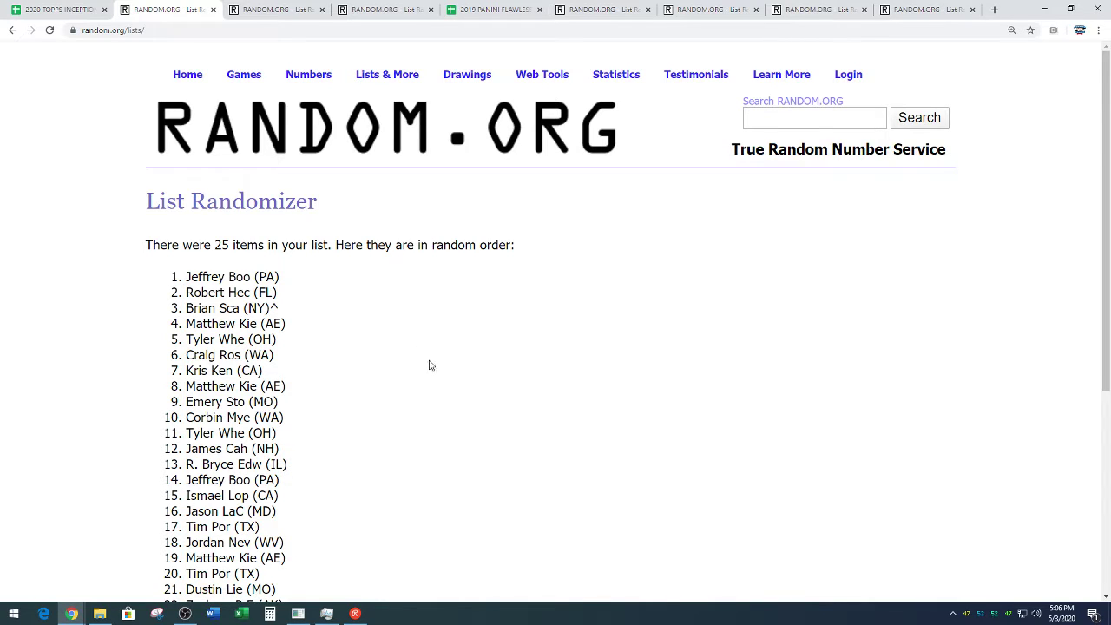
# - Review the shuffled result, briefly highlighting the first name and the shuffle count
pyautogui.scroll(-2, 430, 360)
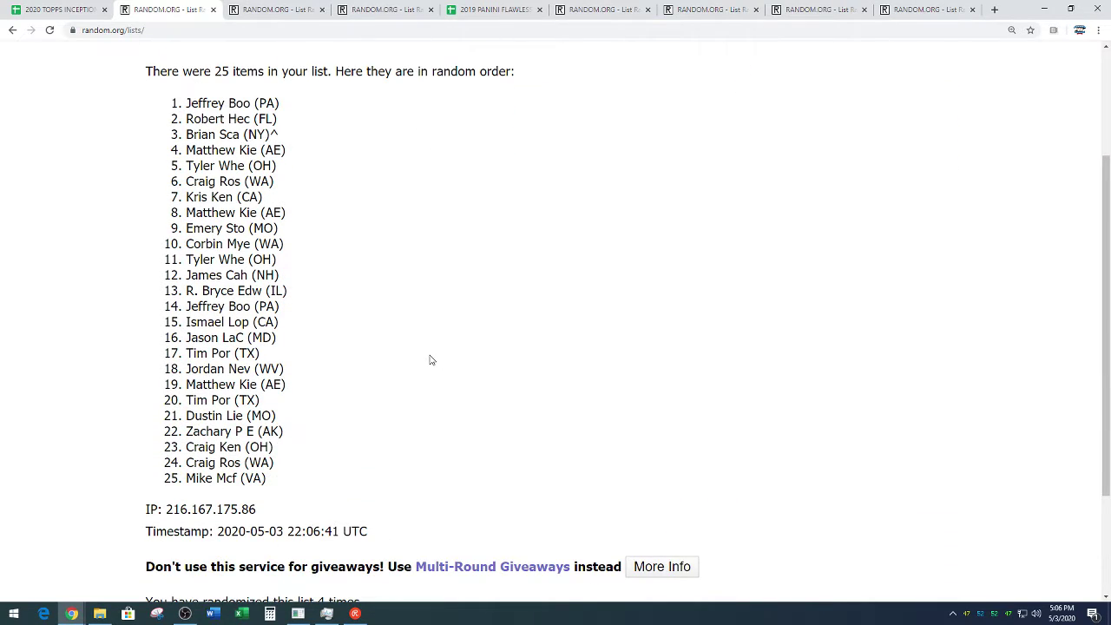
pyautogui.scroll(1, 419, 355)
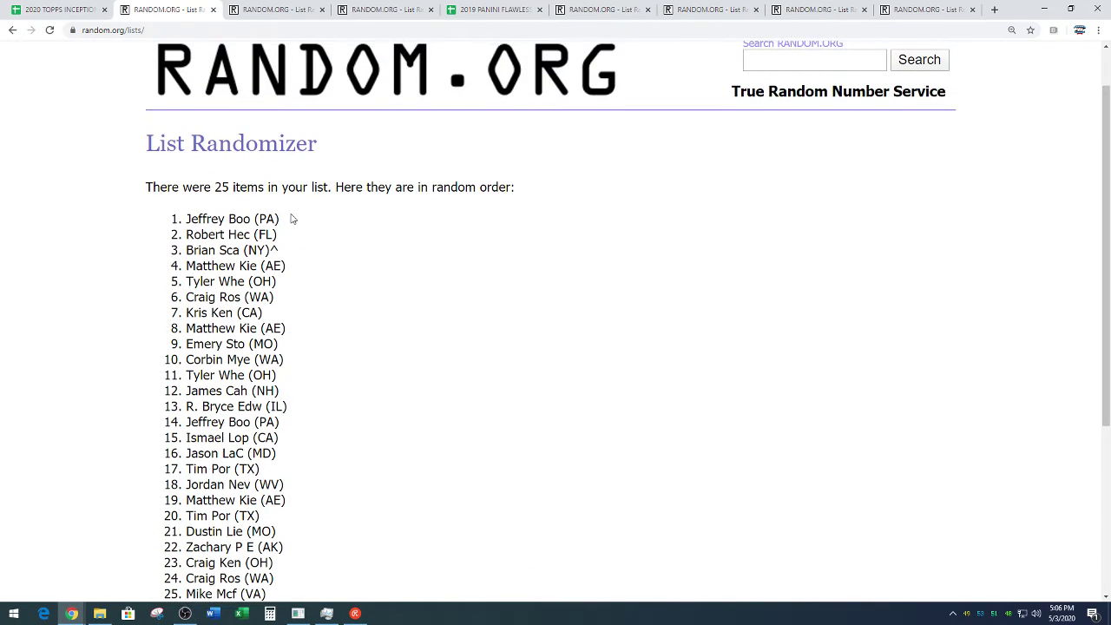
pyautogui.moveTo(289, 222); pyautogui.dragTo(185, 211)
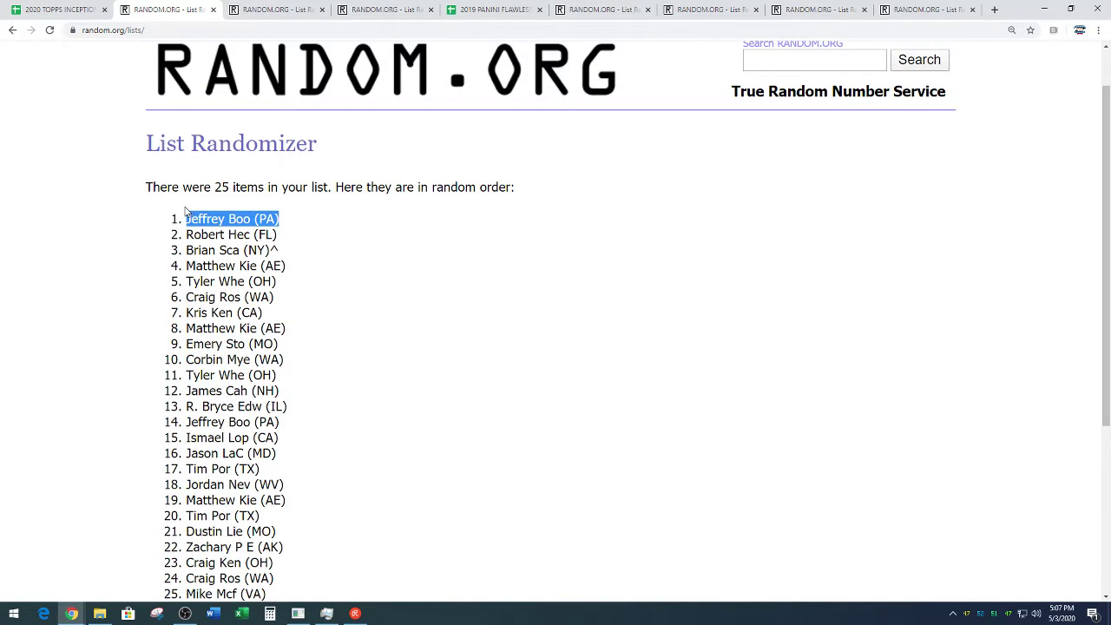
pyautogui.click(295, 291)
pyautogui.scroll(-2, 359, 315)
pyautogui.moveTo(318, 488); pyautogui.dragTo(367, 493)
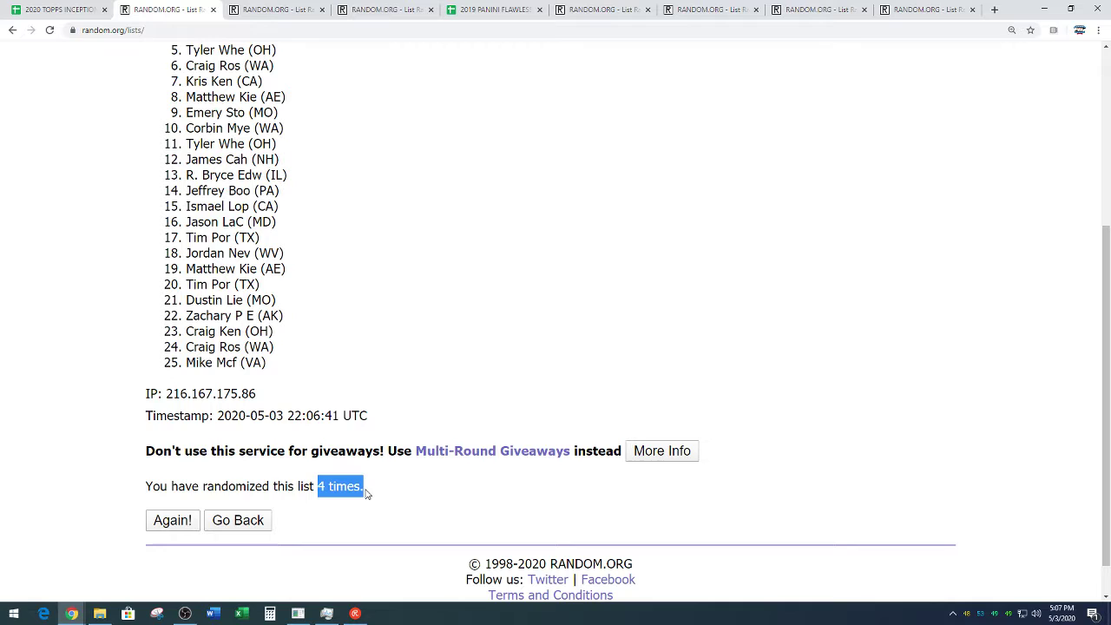
pyautogui.click(420, 383)
pyautogui.scroll(2, 443, 347)
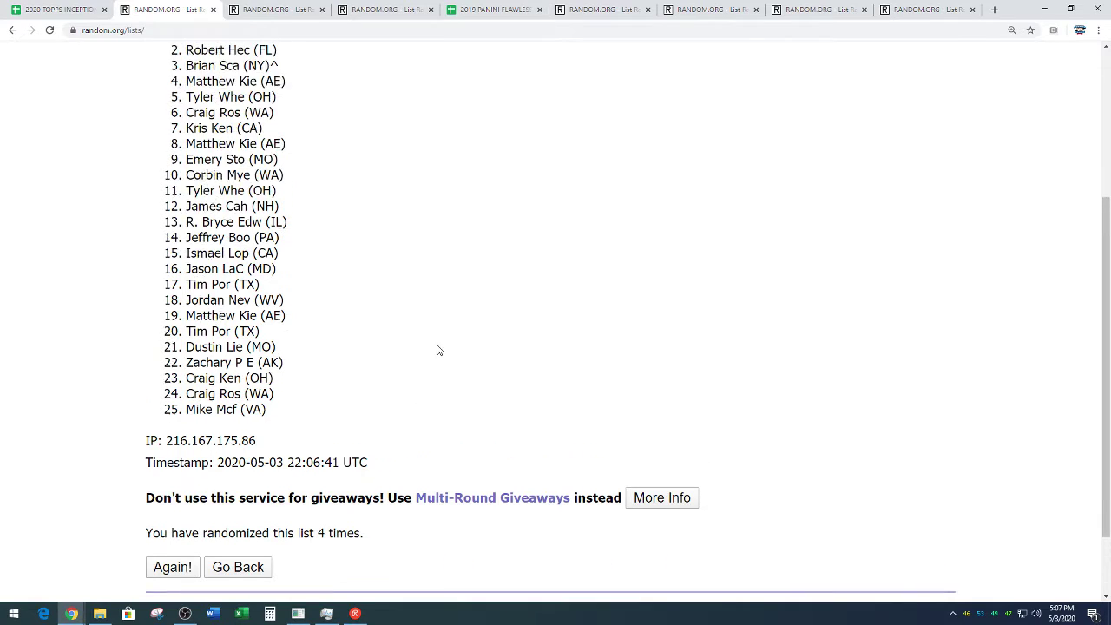
# - Fill the empty 26th spot in A76 with a copy of the name in A67
pyautogui.click(12, 8)
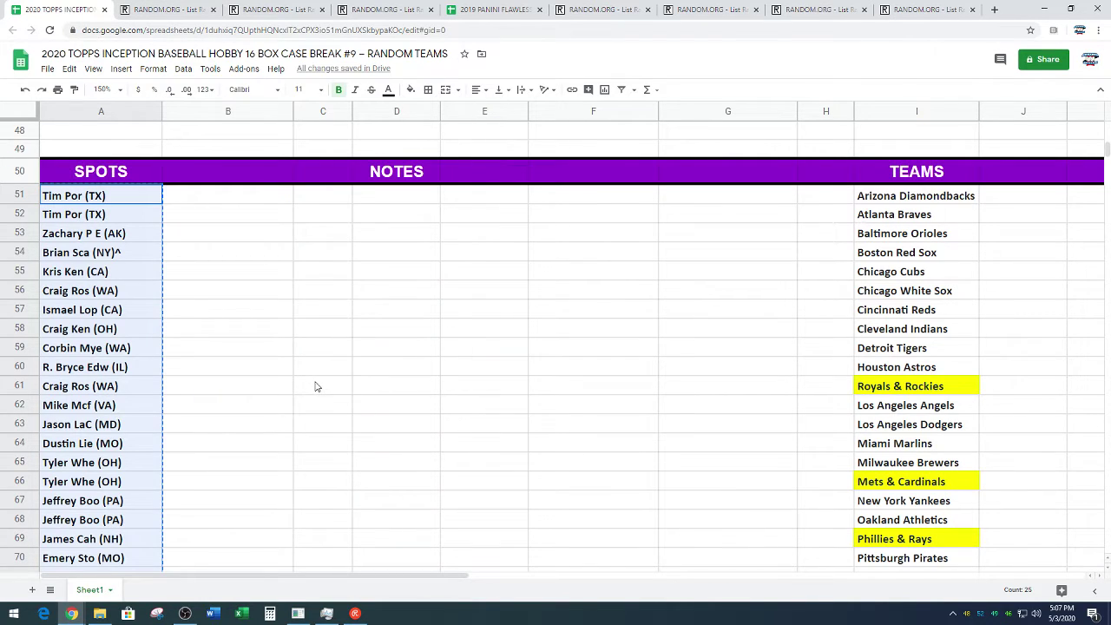
pyautogui.click(361, 368)
pyautogui.scroll(-2, 348, 360)
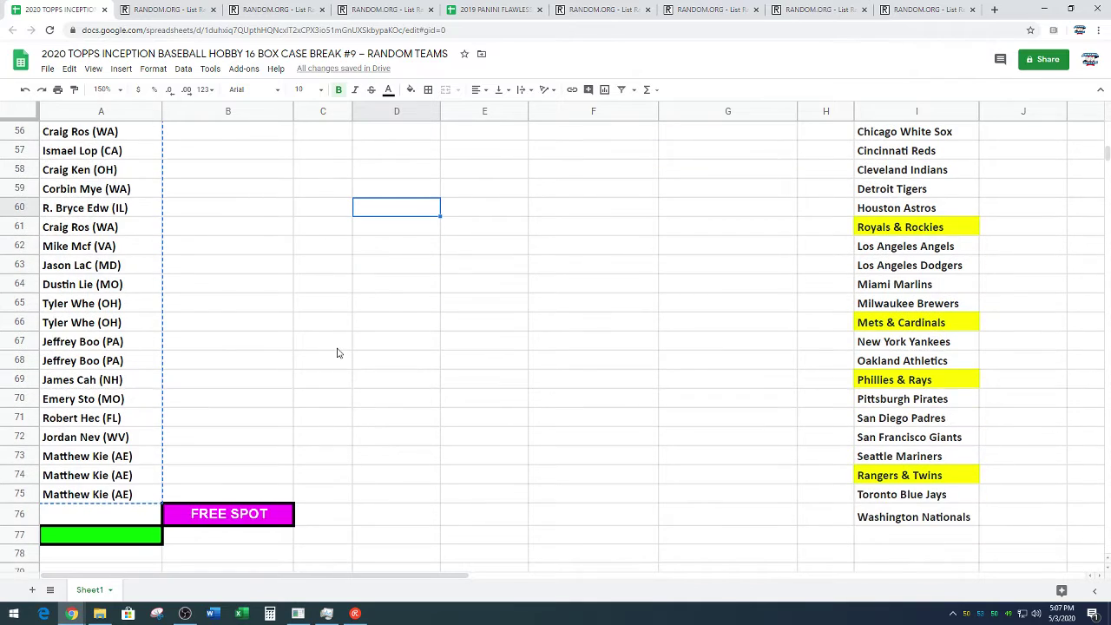
pyautogui.click(147, 341)
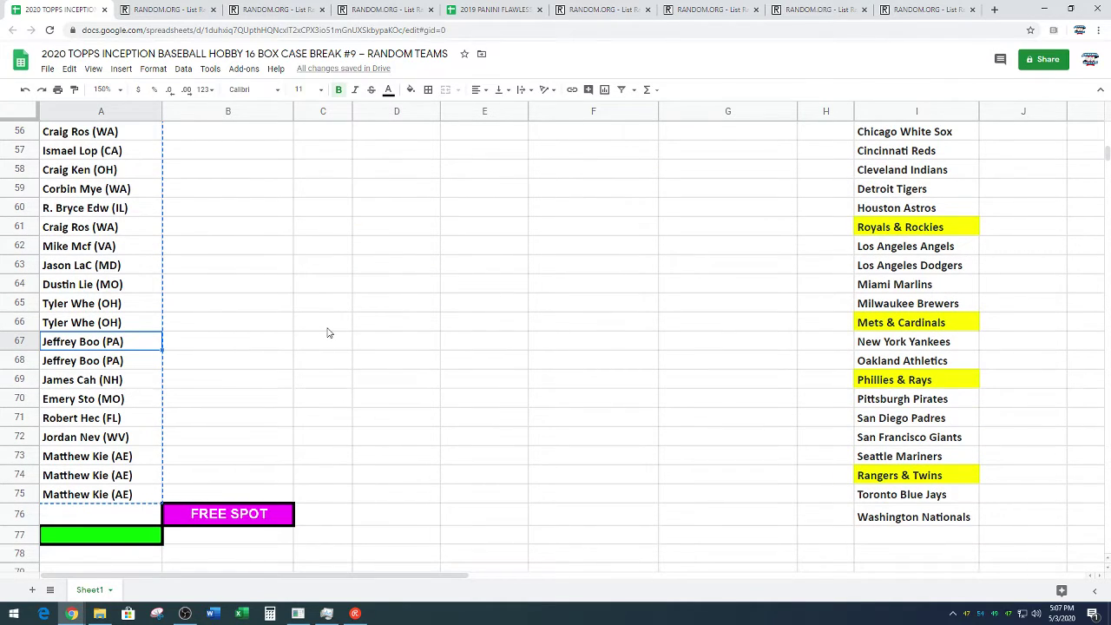
pyautogui.hotkey('ctrl', 'c')
pyautogui.click(129, 513)
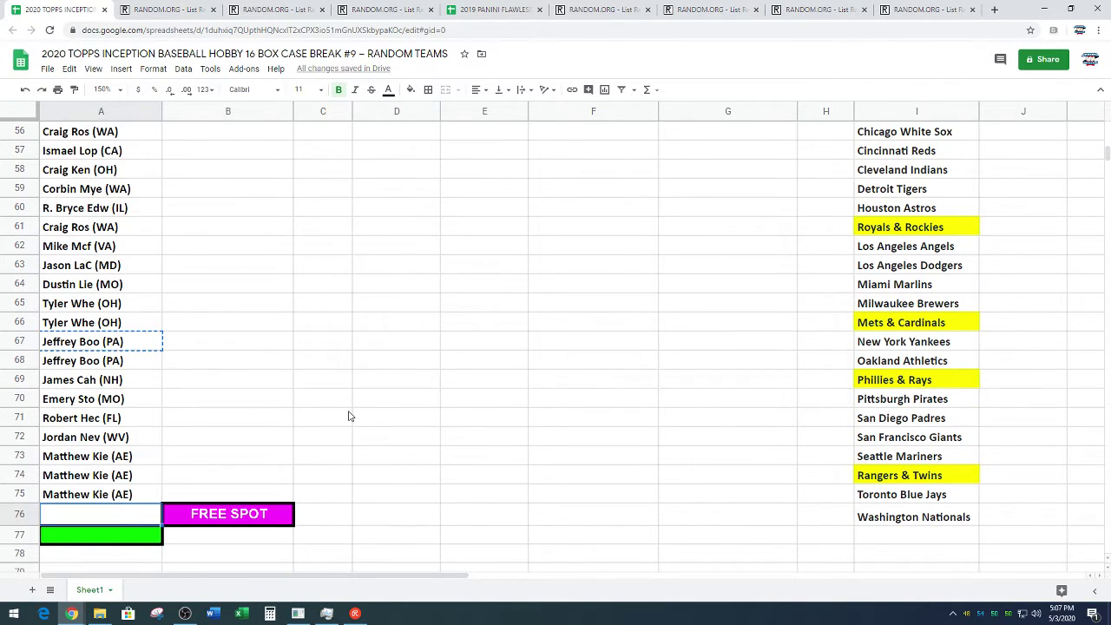
pyautogui.hotkey('ctrl', 'v')
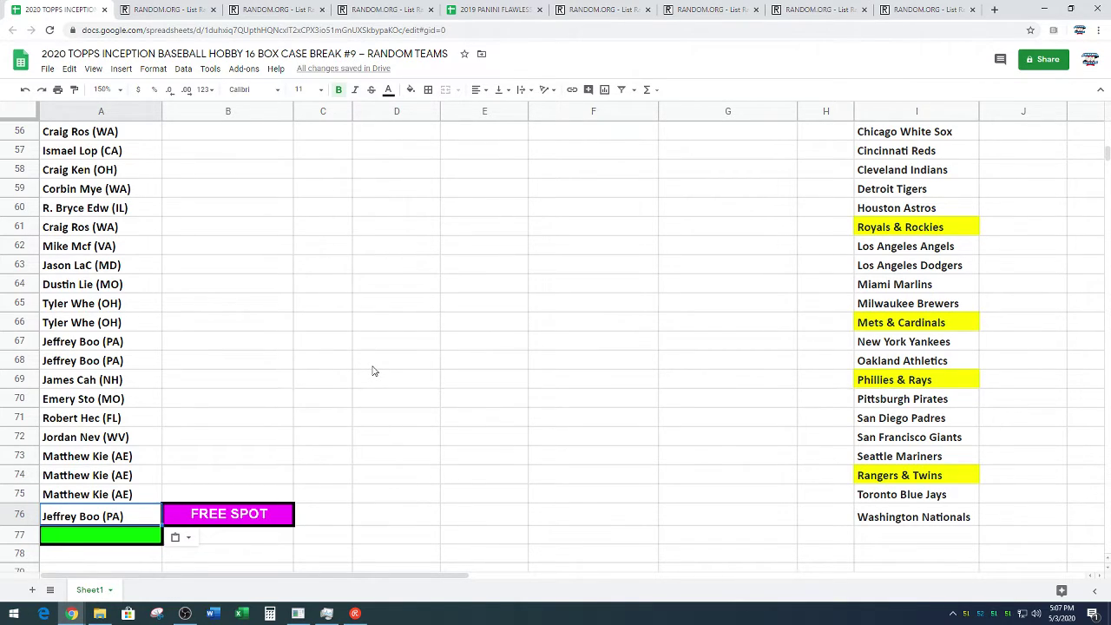
pyautogui.click(233, 424)
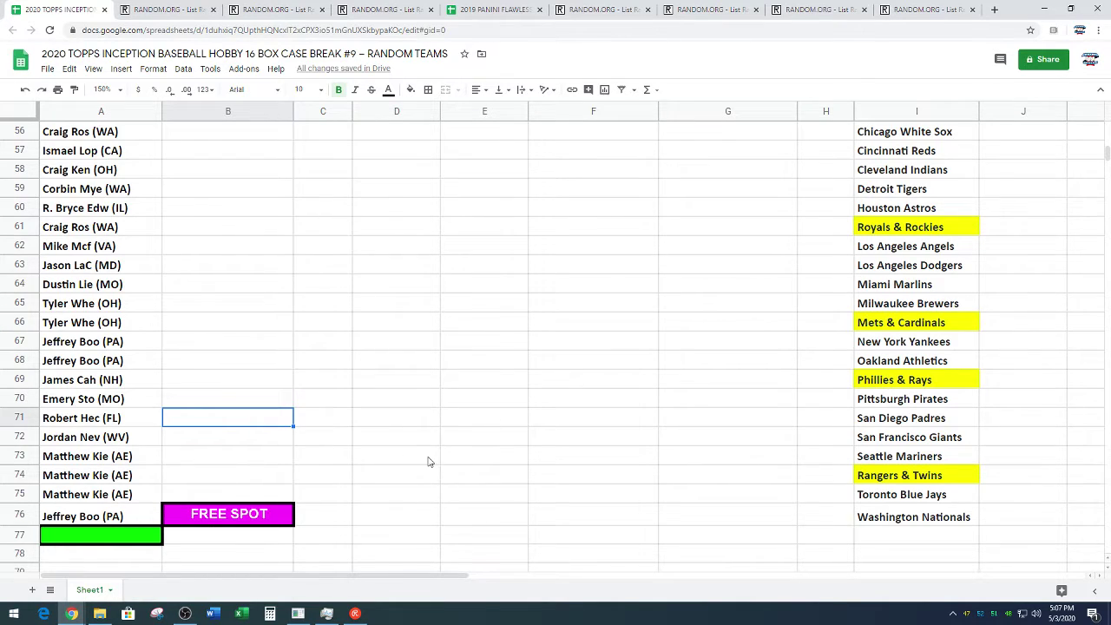
# - Select and copy all 26 spot names in A51:A76
pyautogui.scroll(3, 448, 448)
pyautogui.scroll(1, 448, 448)
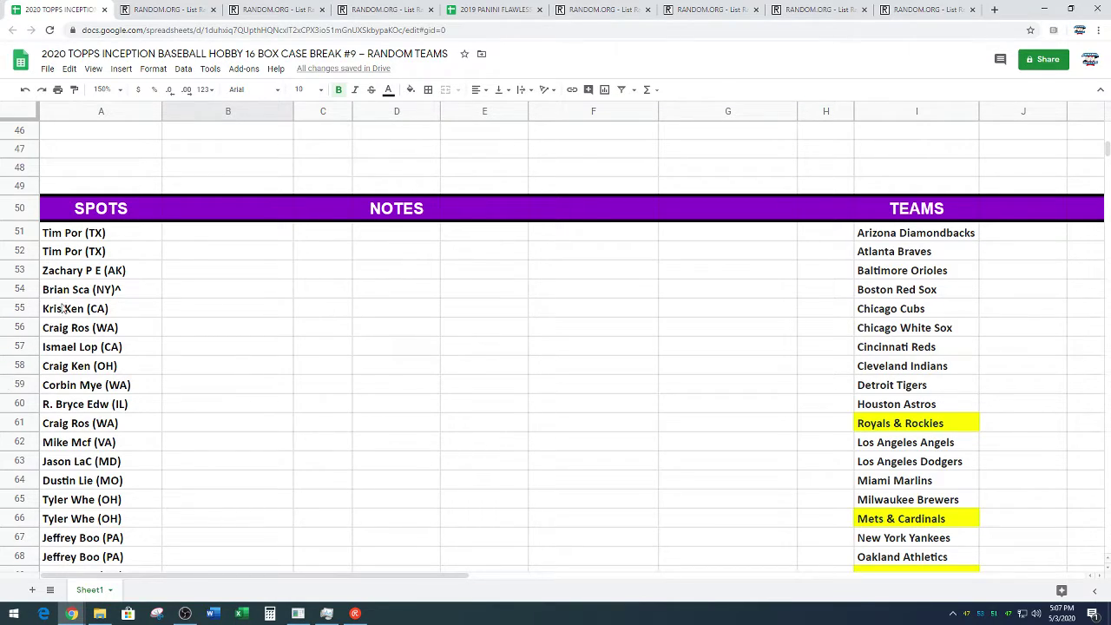
pyautogui.moveTo(143, 233); pyautogui.dragTo(133, 514)
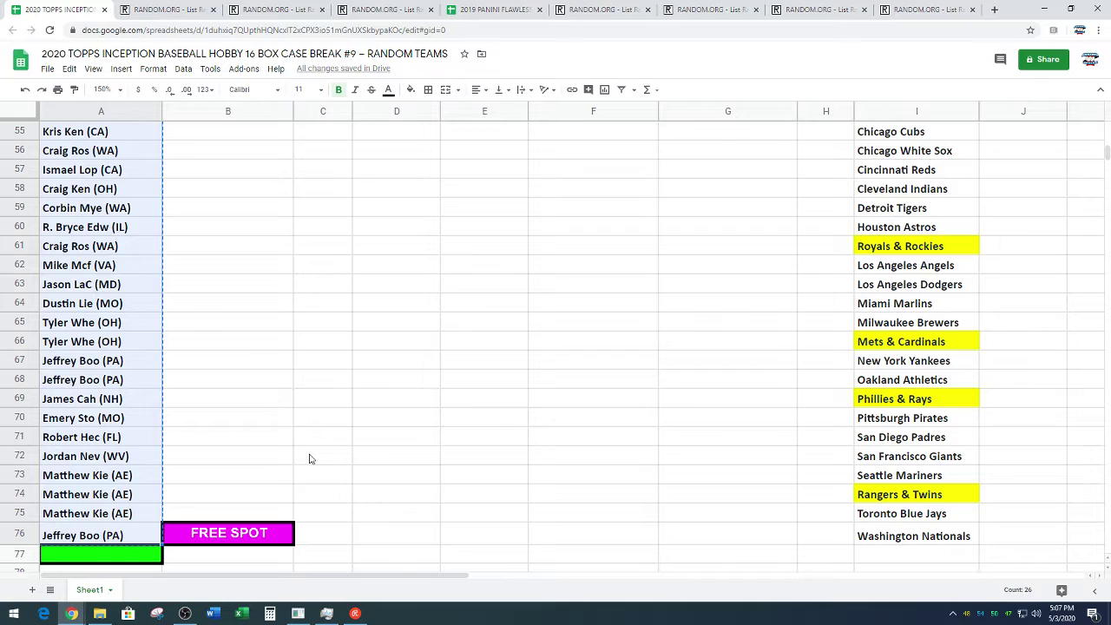
pyautogui.scroll(3, 321, 441)
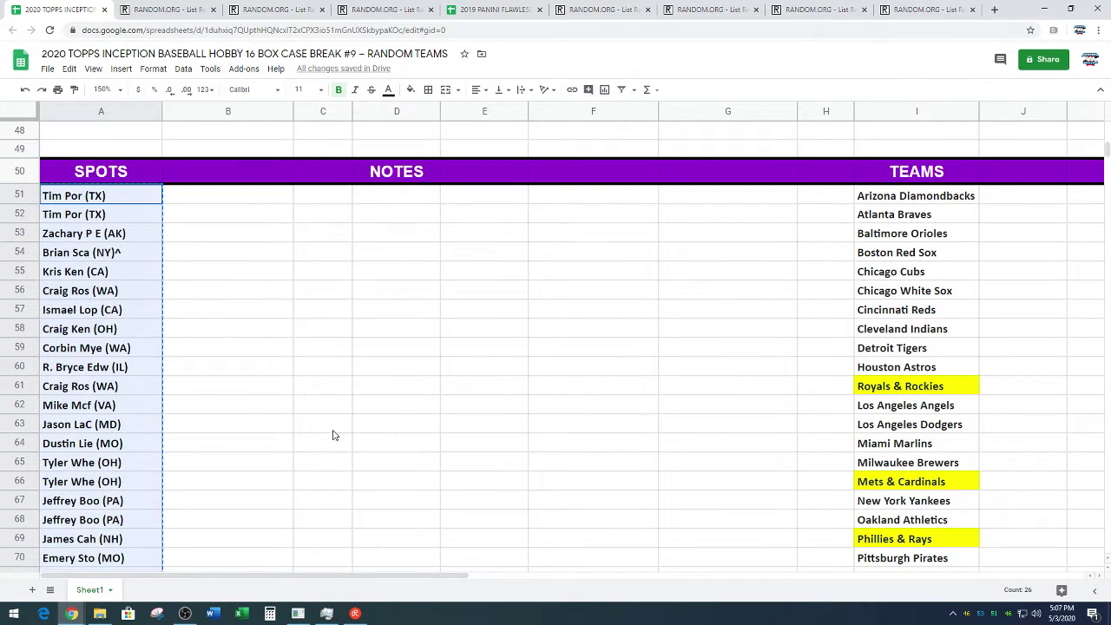
# - Paste the 26 spot names into a fresh List Randomizer box
pyautogui.click(271, 10)
pyautogui.scroll(-3, 167, 343)
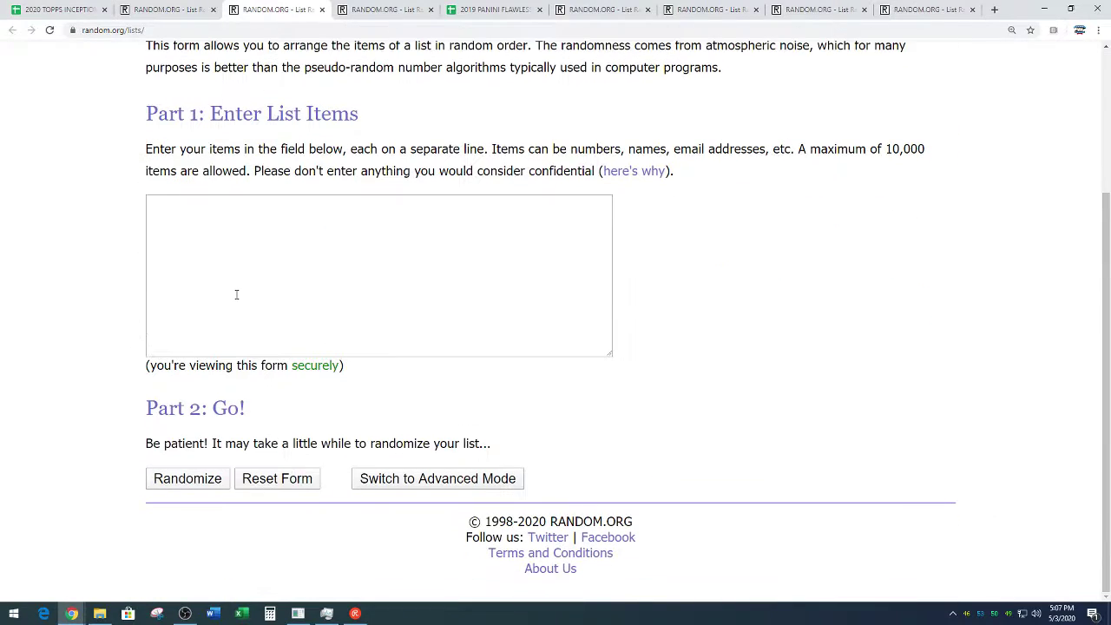
pyautogui.rightClick(235, 293)
pyautogui.click(258, 387)
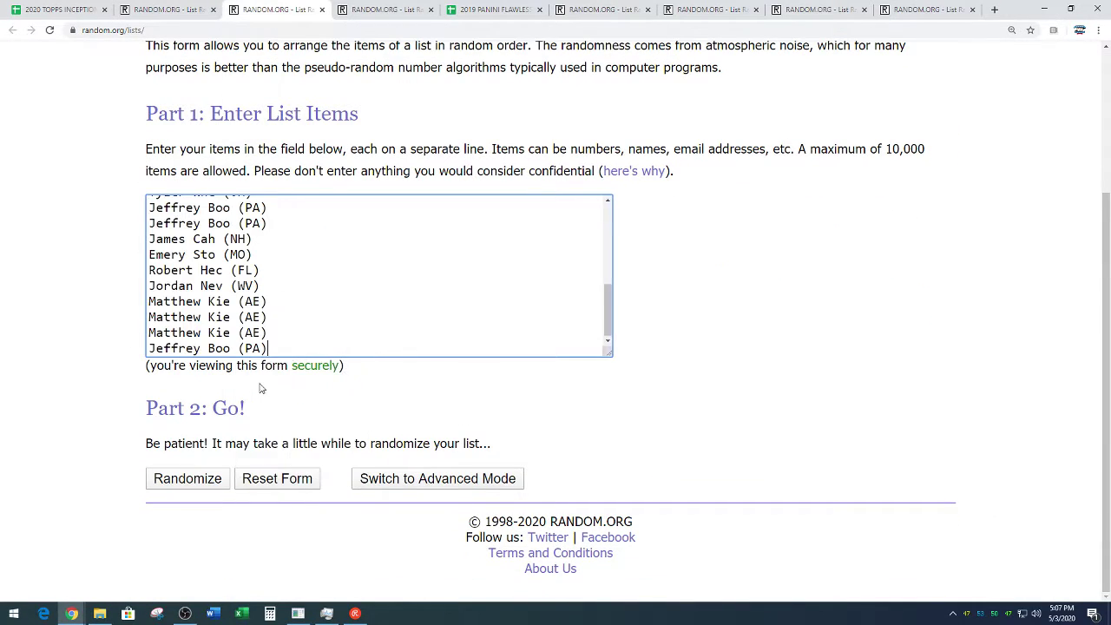
# - Randomize the 26-name list four times
pyautogui.click(184, 482)
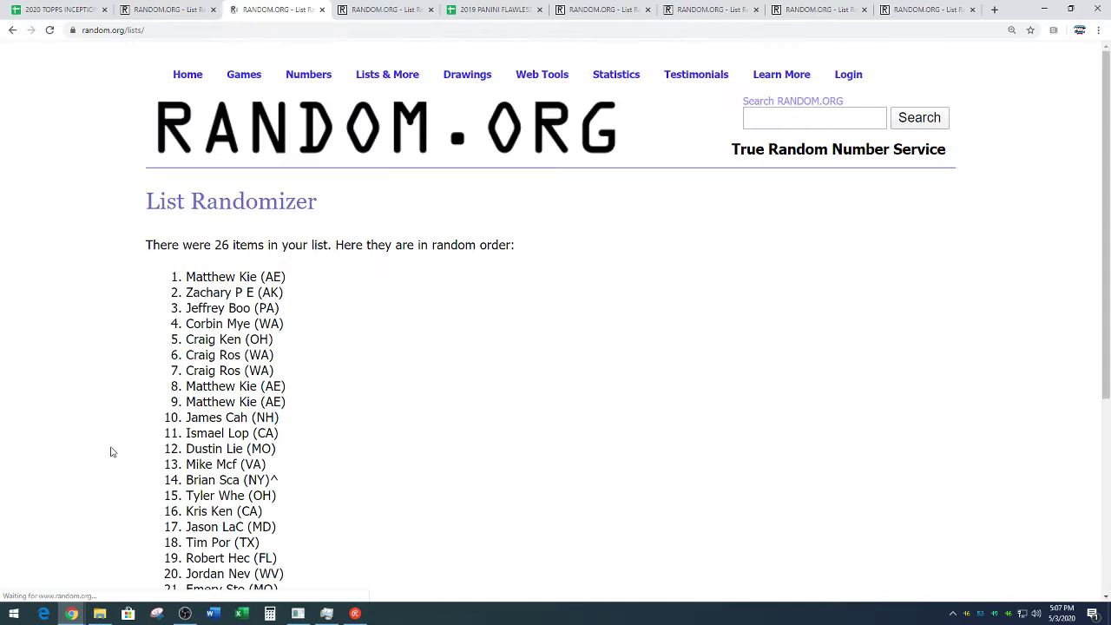
pyautogui.scroll(-3, 130, 469)
pyautogui.click(158, 479)
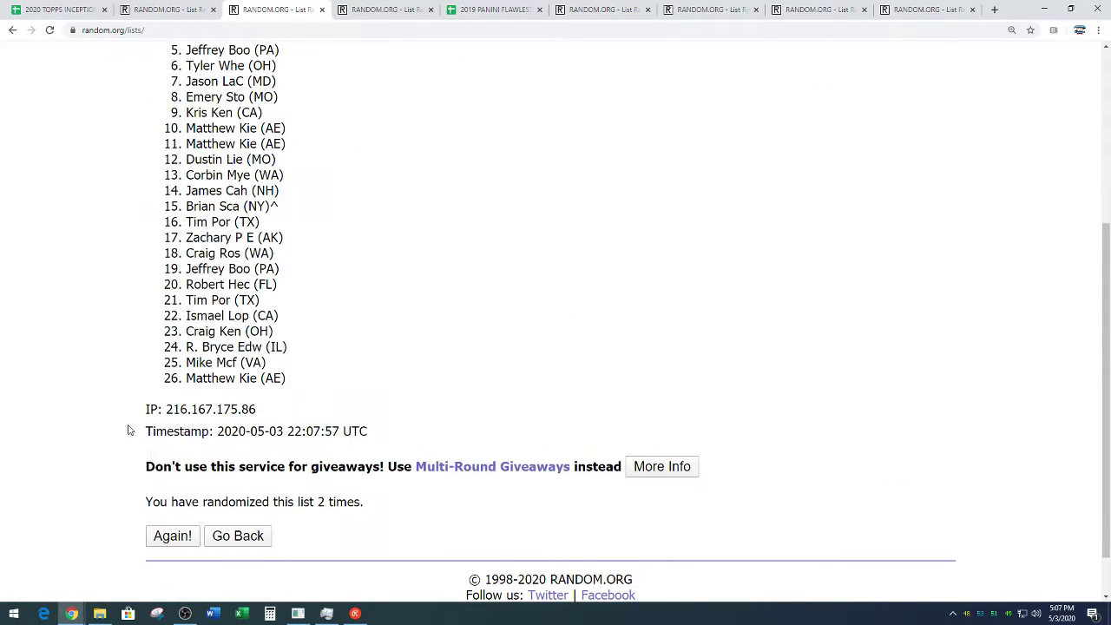
pyautogui.click(173, 532)
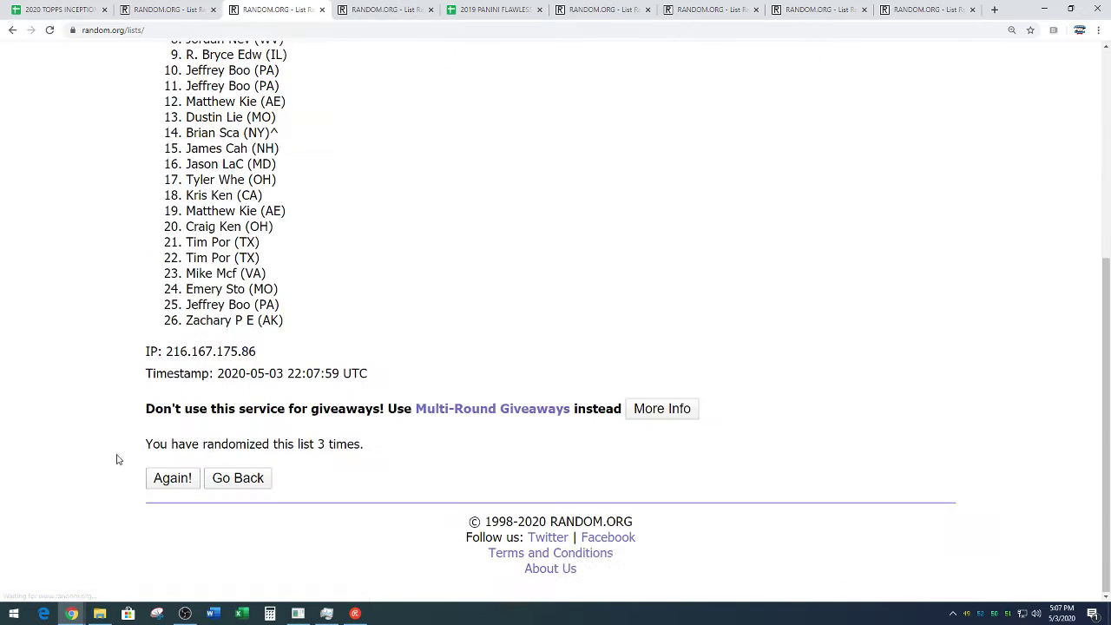
pyautogui.click(164, 481)
pyautogui.scroll(-2, 516, 313)
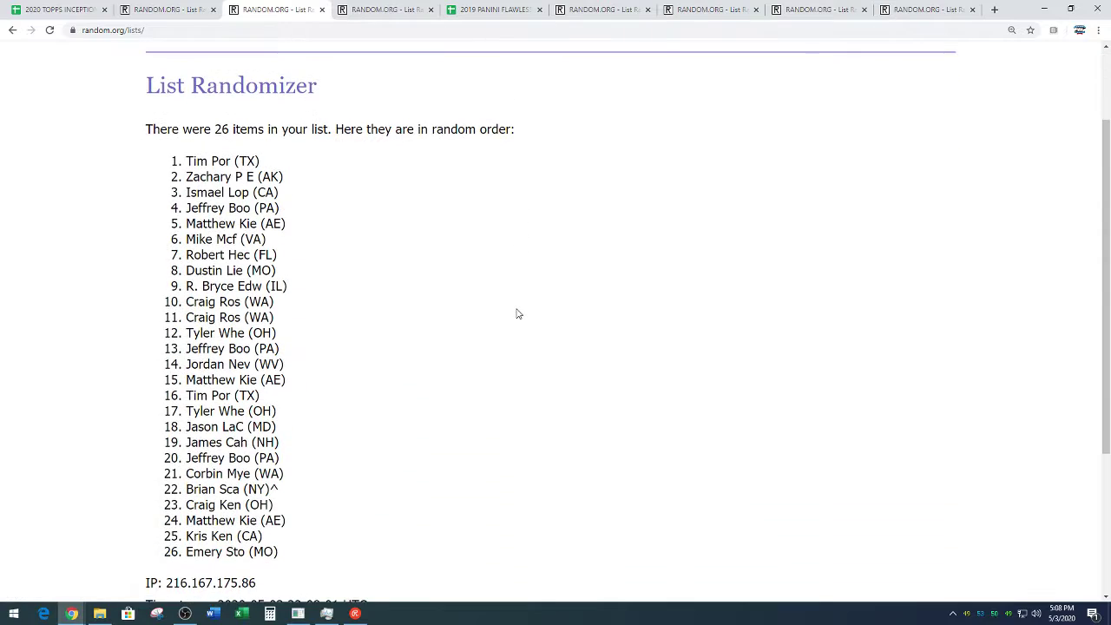
pyautogui.moveTo(188, 102); pyautogui.dragTo(315, 496)
pyautogui.rightClick(247, 425)
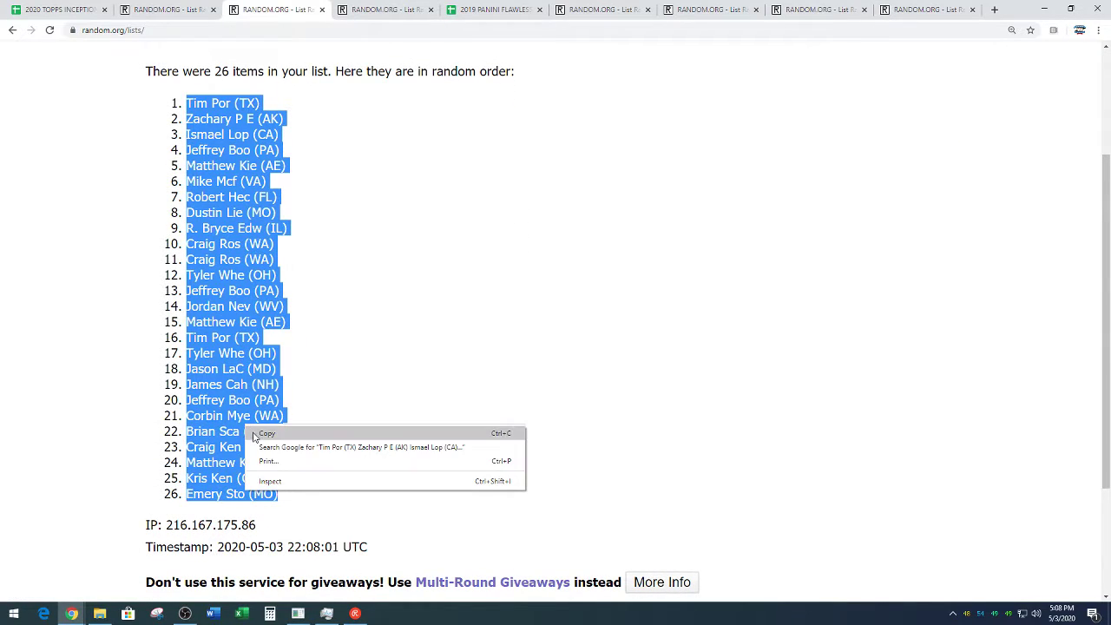
pyautogui.click(251, 436)
pyautogui.scroll(-2, 409, 439)
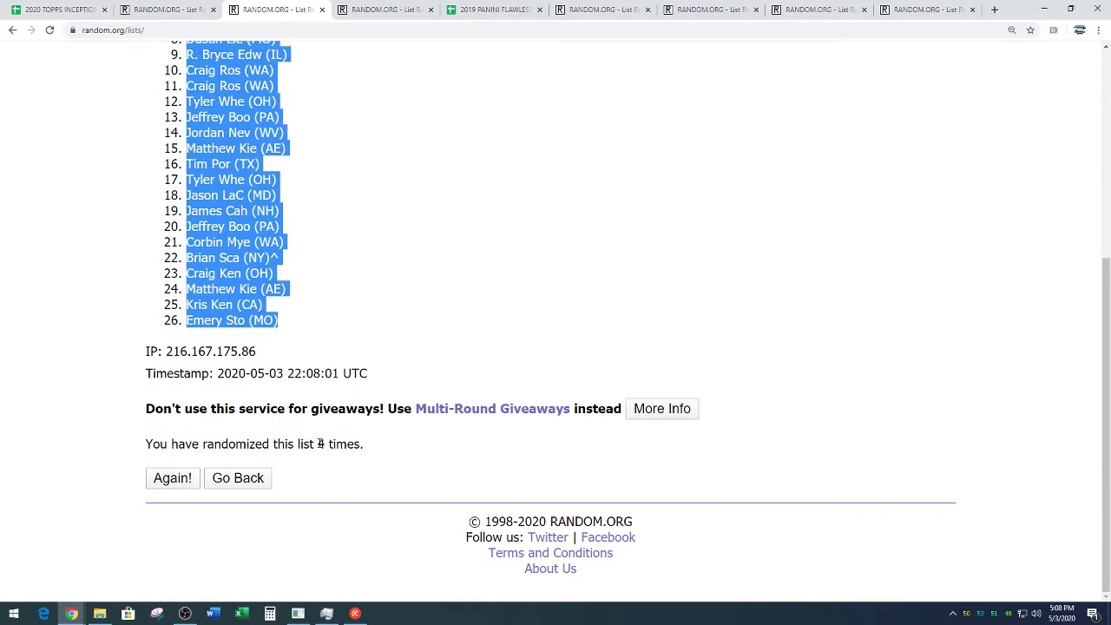
pyautogui.moveTo(328, 439); pyautogui.dragTo(392, 440)
pyautogui.click(421, 347)
pyautogui.scroll(2, 426, 343)
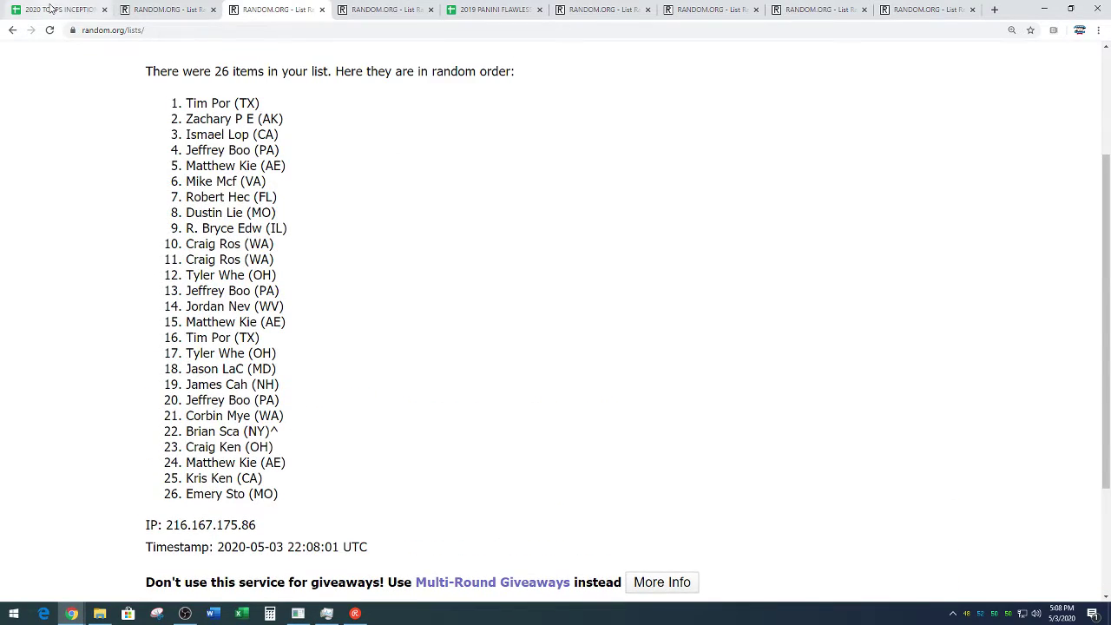
# - Paste the shuffled names into column A starting at A1
pyautogui.hotkey('ctrl', '1')
pyautogui.scroll(20, 290, 368)
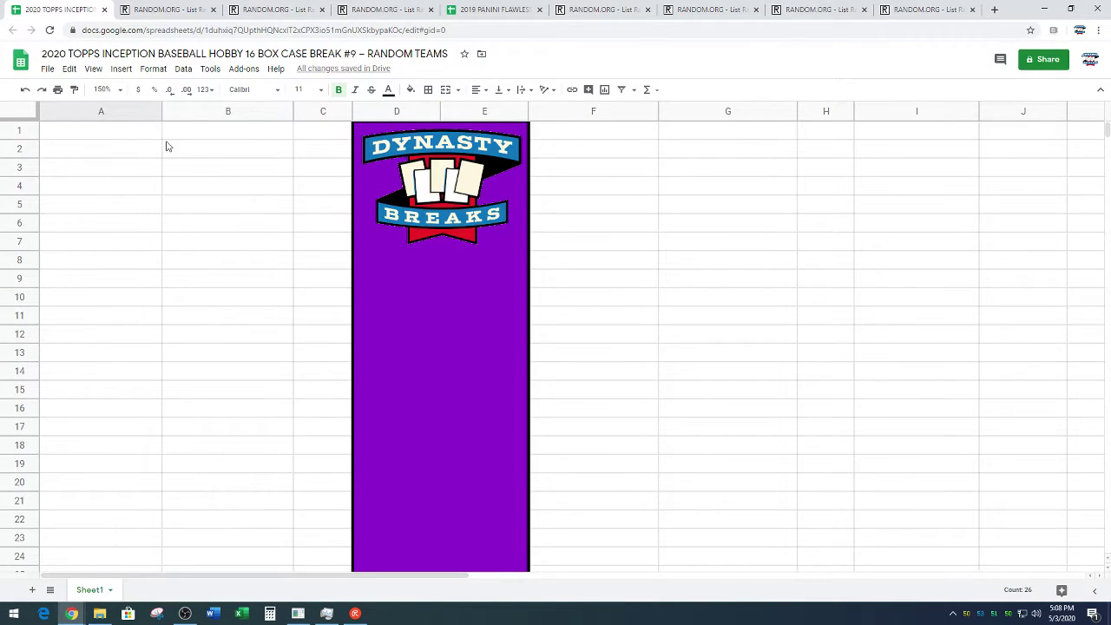
pyautogui.click(147, 132)
pyautogui.hotkey('ctrl', 'v')
pyautogui.click(238, 304)
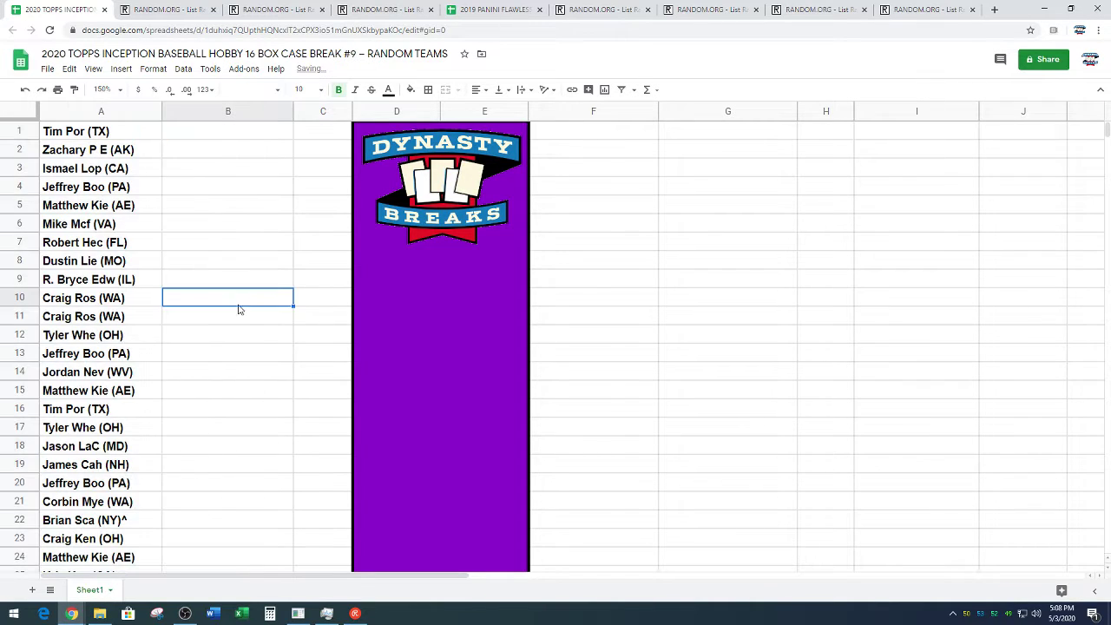
# - Move the second half of the names, A14:A26, to F1:F13
pyautogui.scroll(-2, 238, 307)
pyautogui.moveTo(136, 483); pyautogui.dragTo(100, 260)
pyautogui.hotkey('ctrl', 'c')
pyautogui.scroll(2, 498, 262)
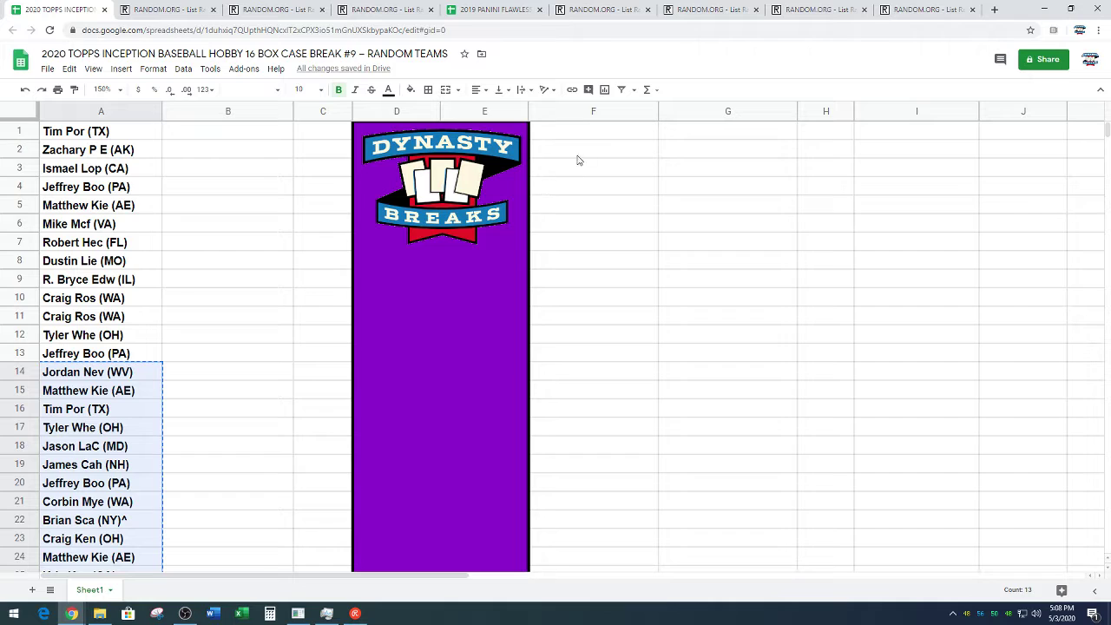
pyautogui.click(595, 135)
pyautogui.hotkey('ctrl', 'v')
pyautogui.click(851, 265)
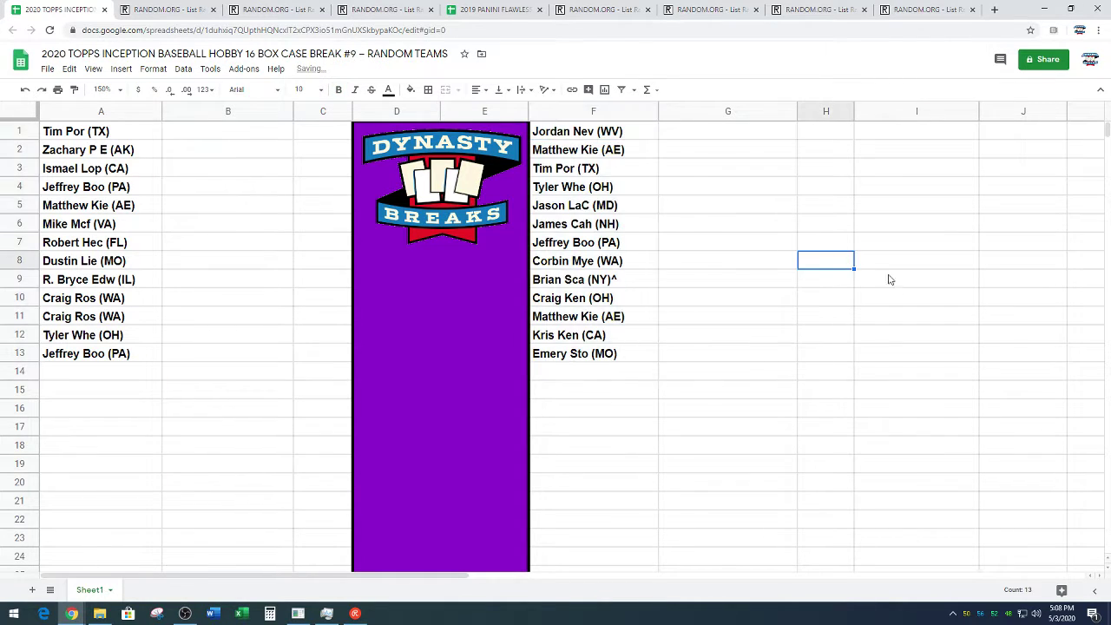
# - Copy the 26 team names listed under TEAMS
pyautogui.scroll(-10, 888, 278)
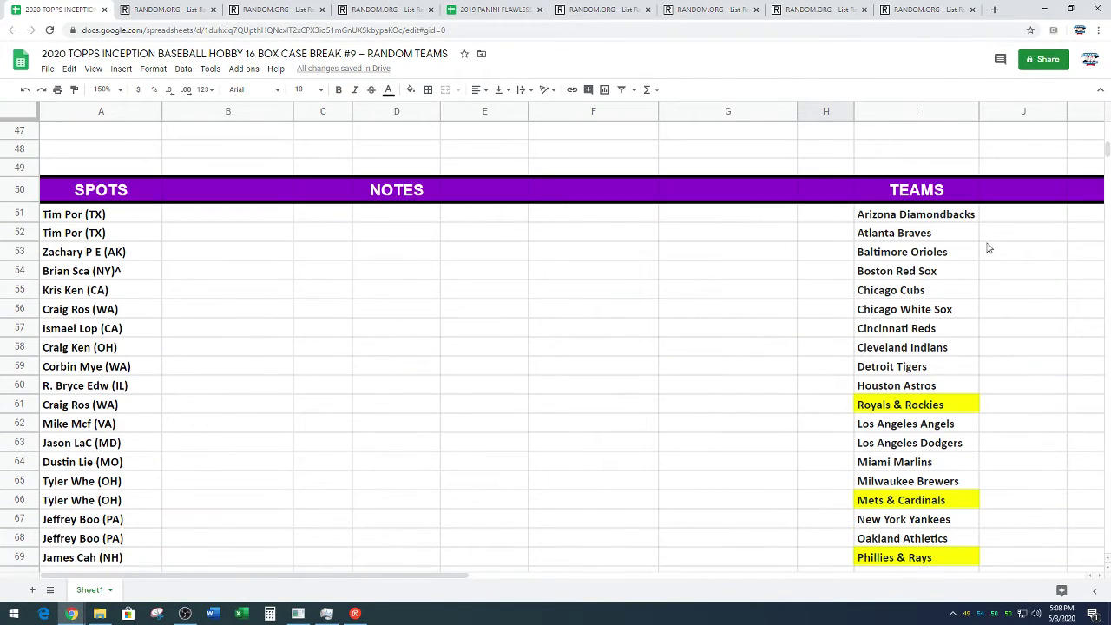
pyautogui.moveTo(972, 217); pyautogui.dragTo(955, 482)
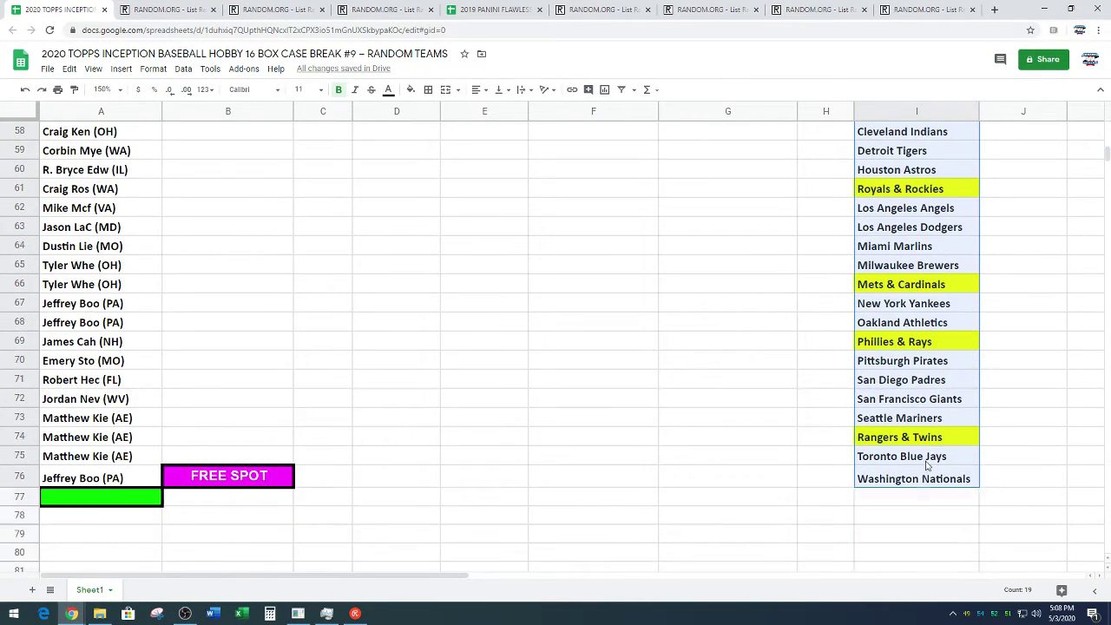
pyautogui.hotkey('ctrl', 'c')
pyautogui.scroll(5, 596, 454)
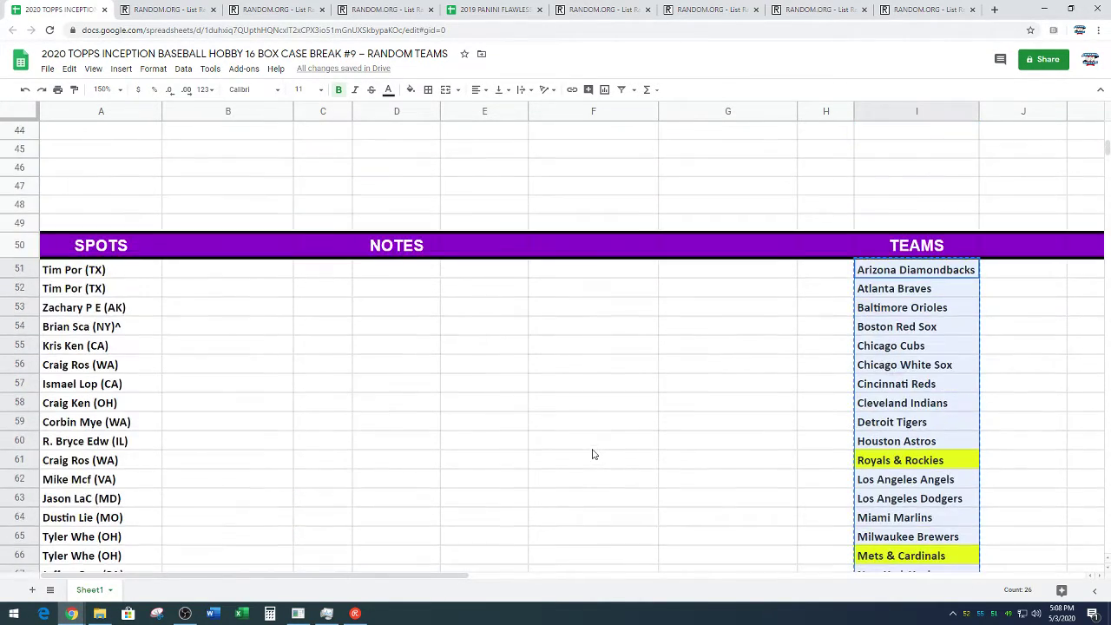
# - Paste the 26 MLB teams into the empty List Randomizer box
pyautogui.click(367, 13)
pyautogui.scroll(-3, 121, 312)
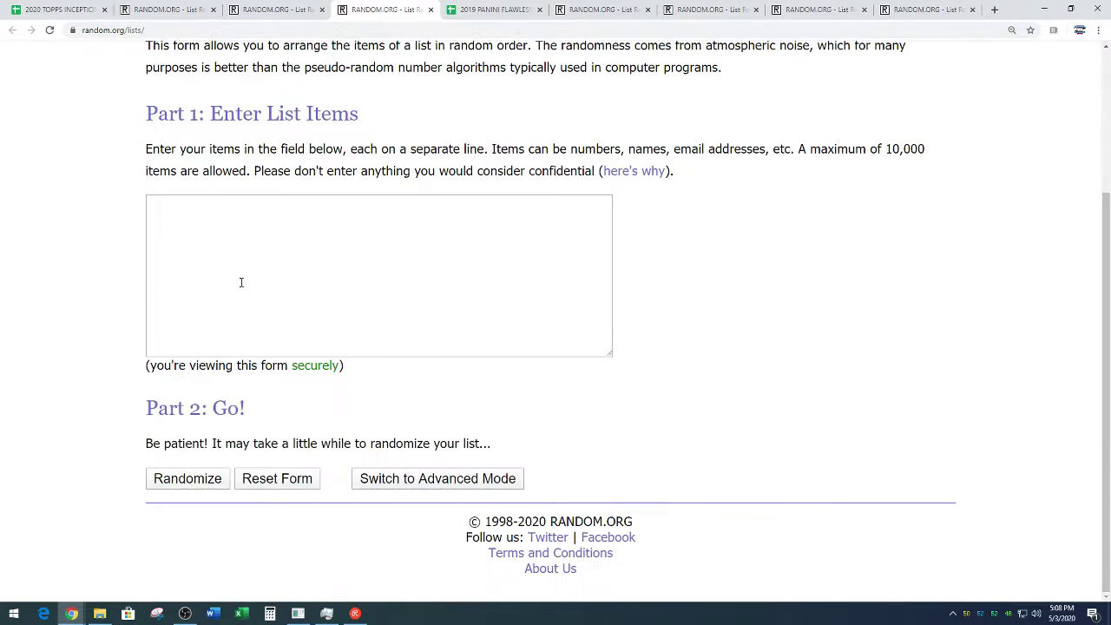
pyautogui.rightClick(242, 285)
pyautogui.click(265, 371)
# - Randomize the team list four times
pyautogui.click(211, 471)
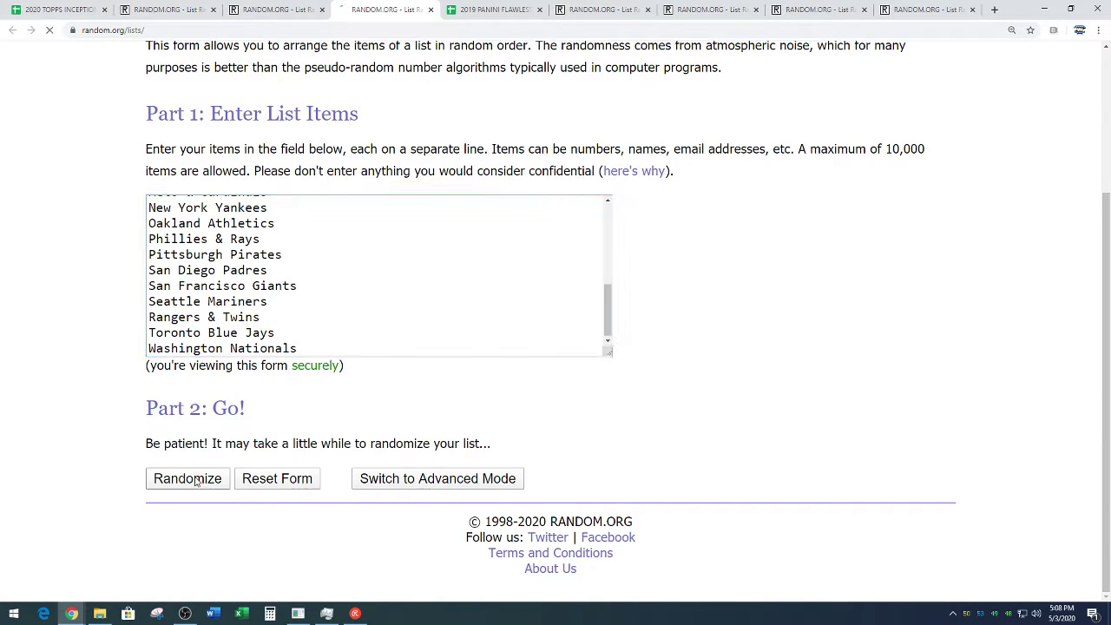
pyautogui.click(169, 510)
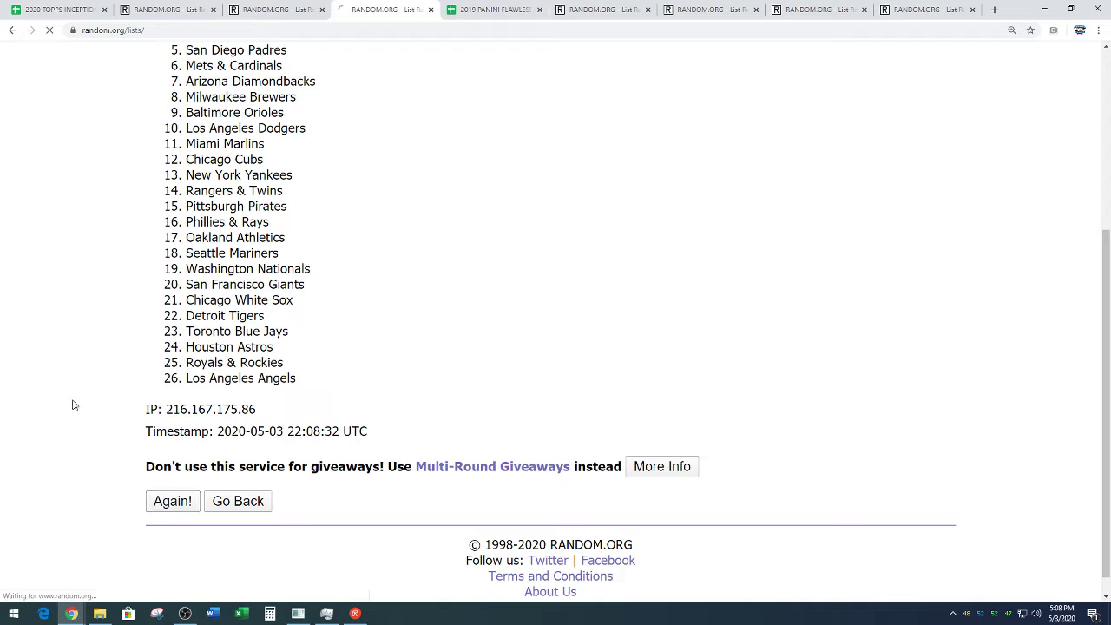
pyautogui.scroll(-3, 104, 416)
pyautogui.click(150, 470)
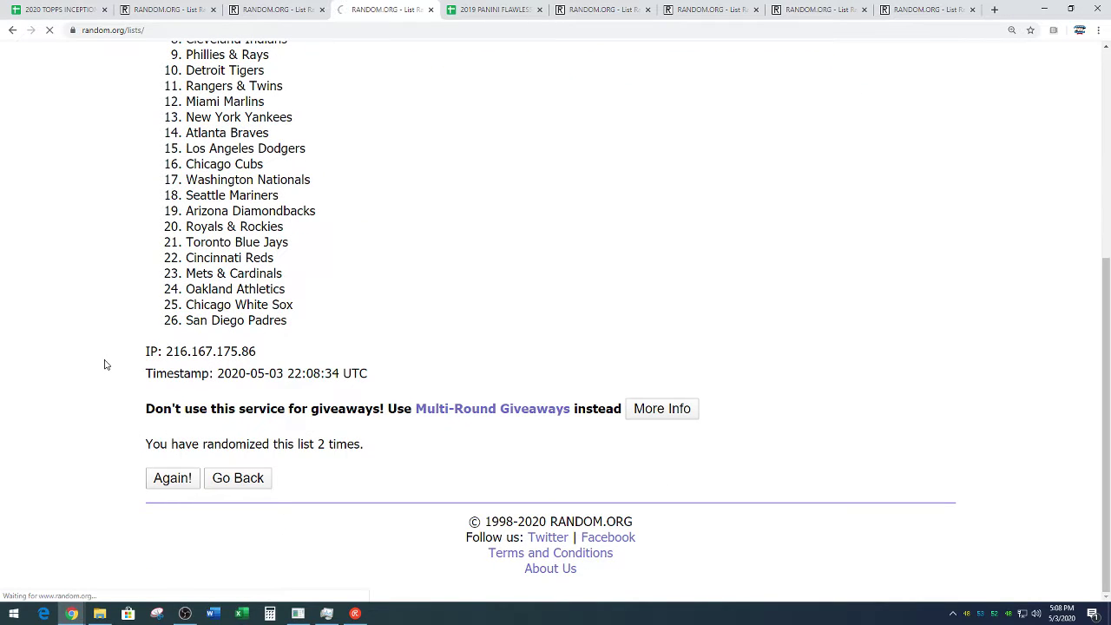
pyautogui.scroll(-3, 101, 362)
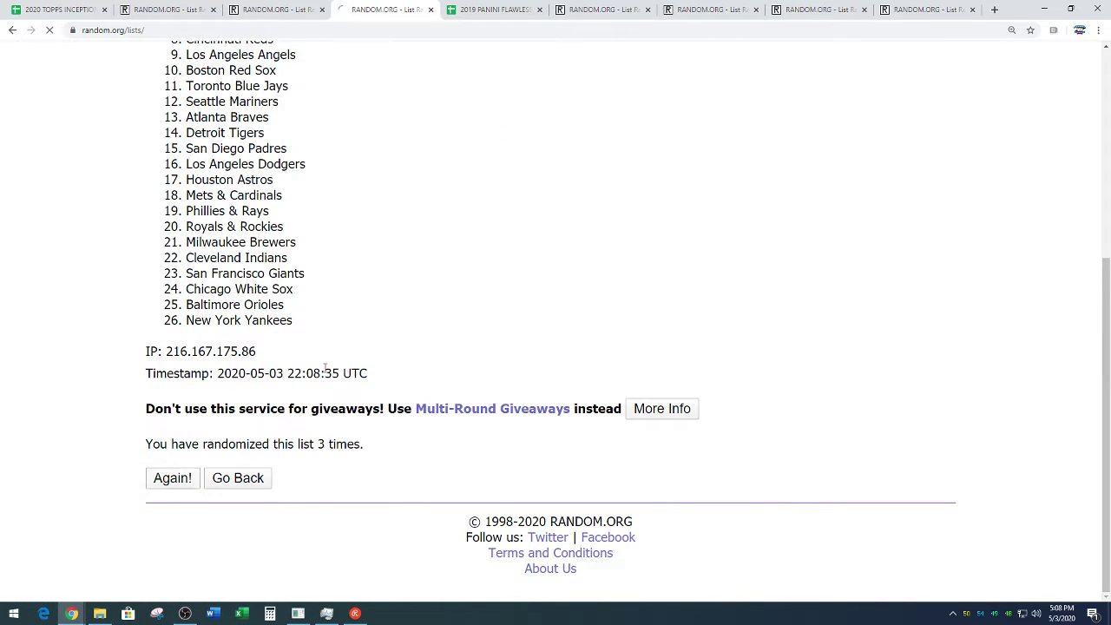
pyautogui.click(171, 477)
pyautogui.scroll(-2, 662, 302)
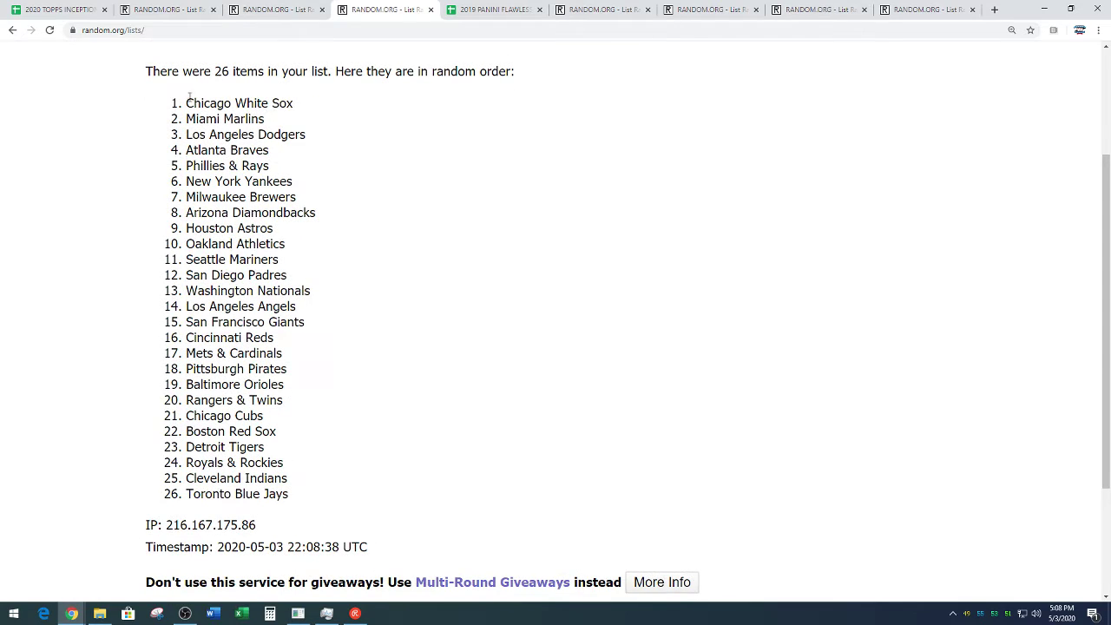
# - Select and copy the shuffled 26 teams, starting with Chicago White Sox
pyautogui.moveTo(186, 104); pyautogui.dragTo(314, 497)
pyautogui.rightClick(217, 328)
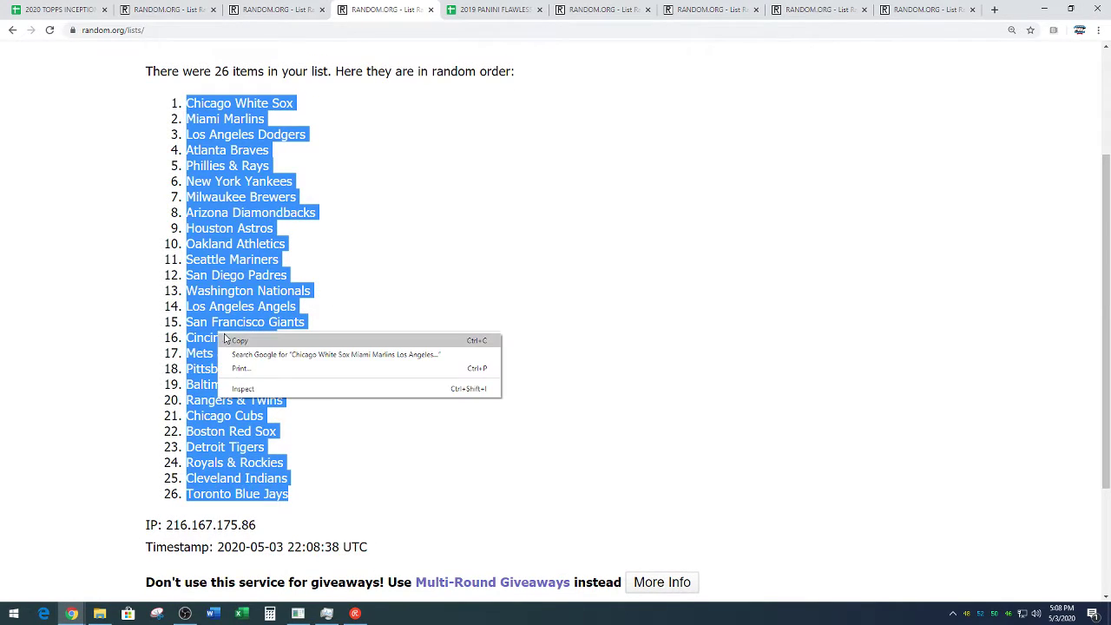
pyautogui.click(227, 340)
pyautogui.click(407, 317)
pyautogui.scroll(-2, 412, 295)
pyautogui.scroll(-1, 413, 295)
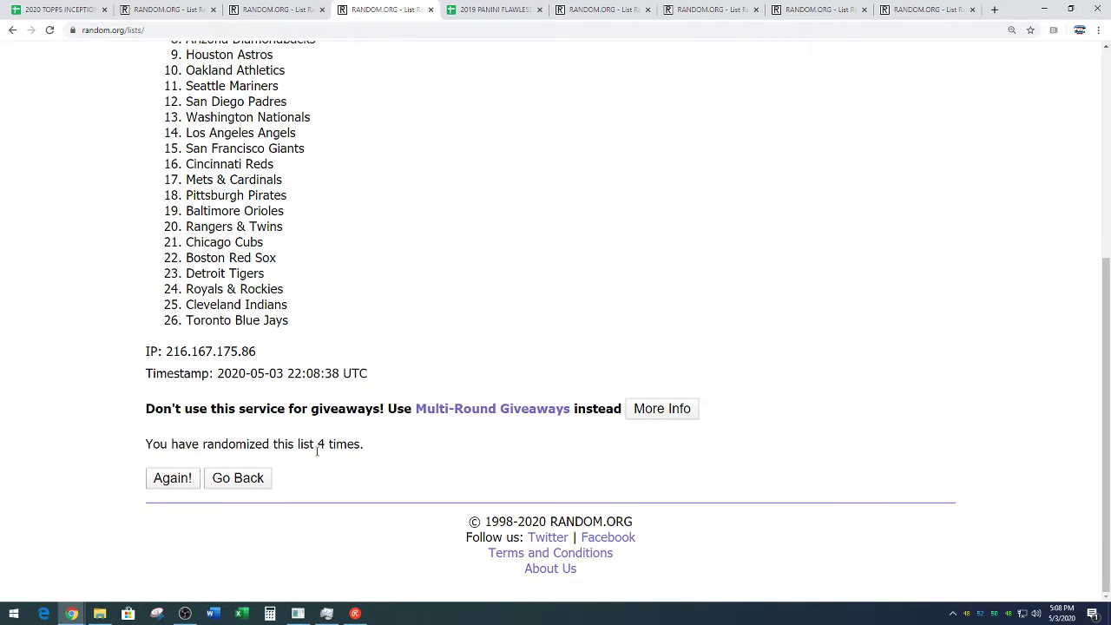
pyautogui.tripleClick(462, 320)
pyautogui.scroll(3, 489, 296)
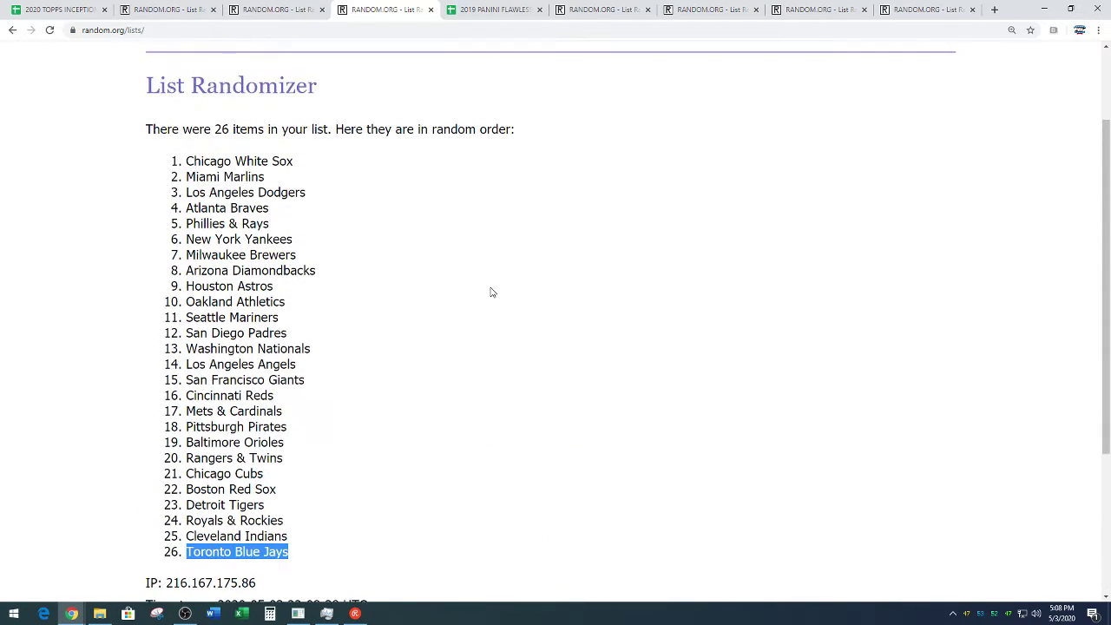
pyautogui.click(487, 291)
# - Paste the shuffled teams into column B starting at B1
pyautogui.click(4, 12)
pyautogui.scroll(20, 255, 274)
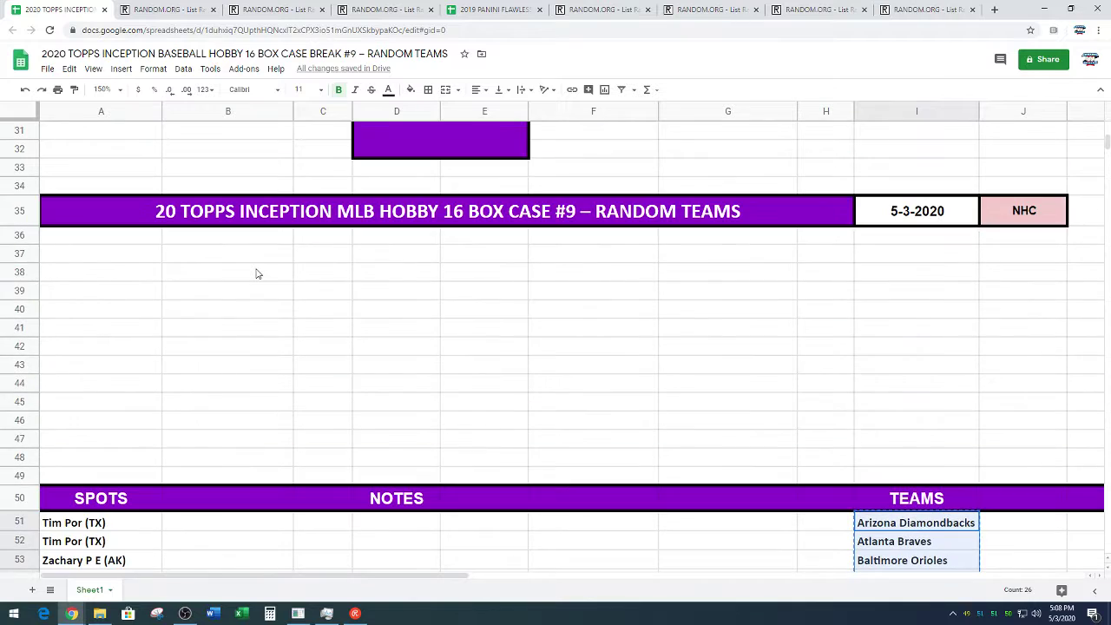
pyautogui.click(253, 137)
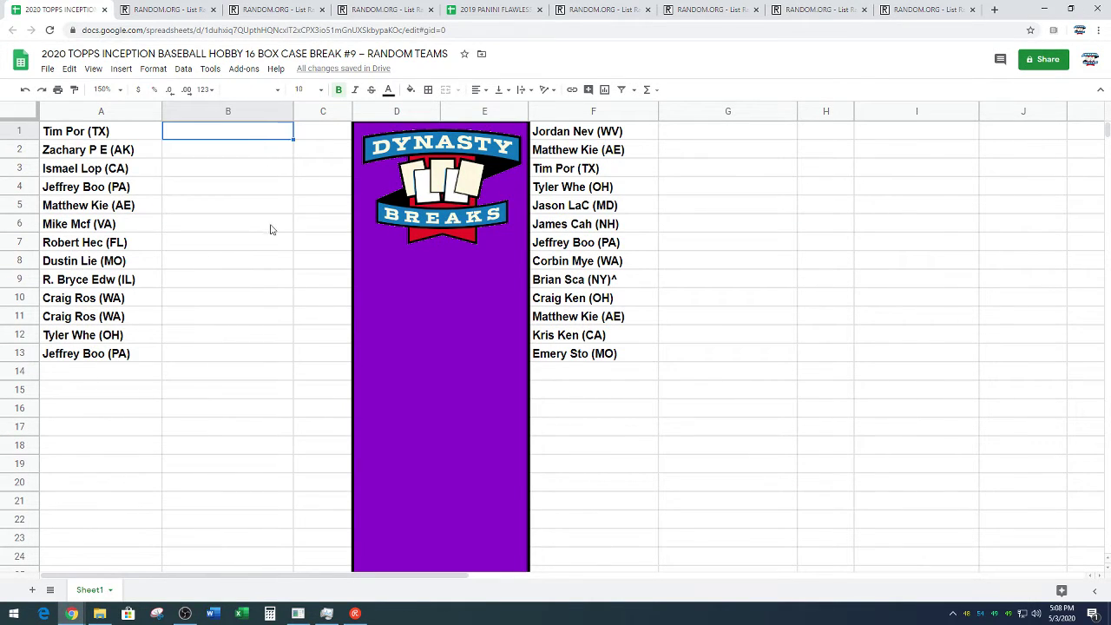
pyautogui.hotkey('ctrl', 'v')
pyautogui.click(313, 285)
# - Move teams B14:B26 to G1:G13 and zoom the sheet to 200%
pyautogui.scroll(-2, 315, 289)
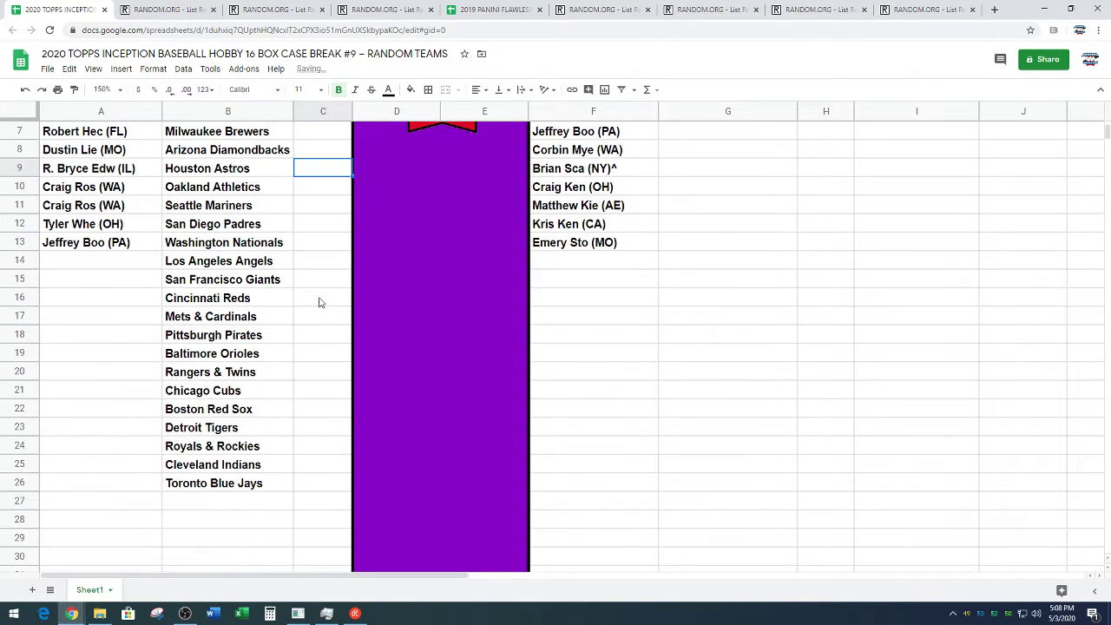
pyautogui.moveTo(272, 266); pyautogui.dragTo(252, 488)
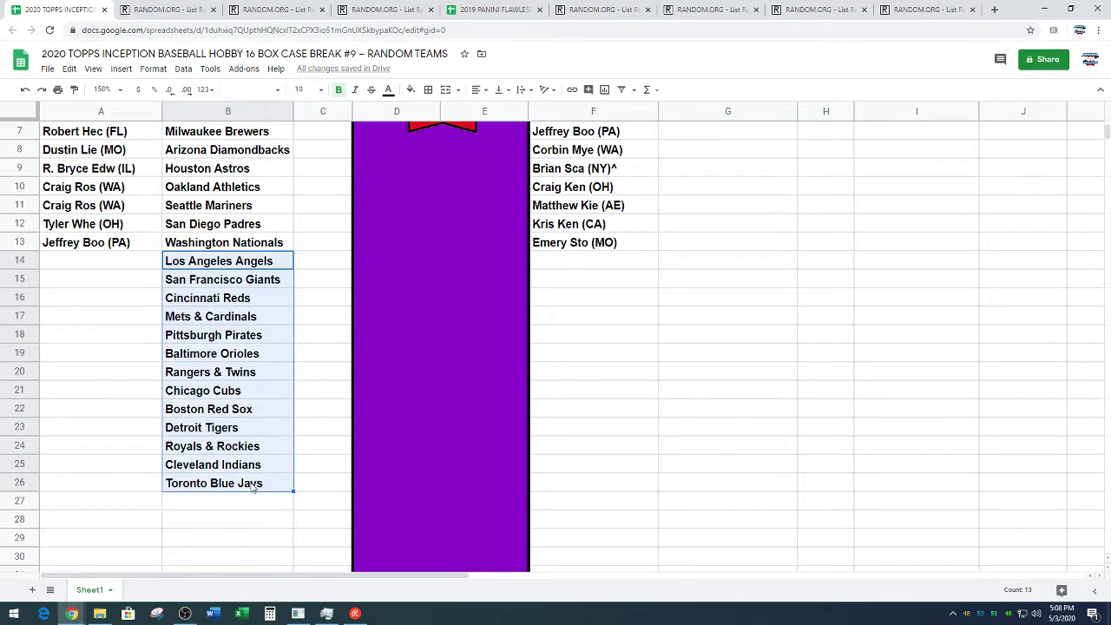
pyautogui.scroll(3, 720, 391)
pyautogui.click(745, 136)
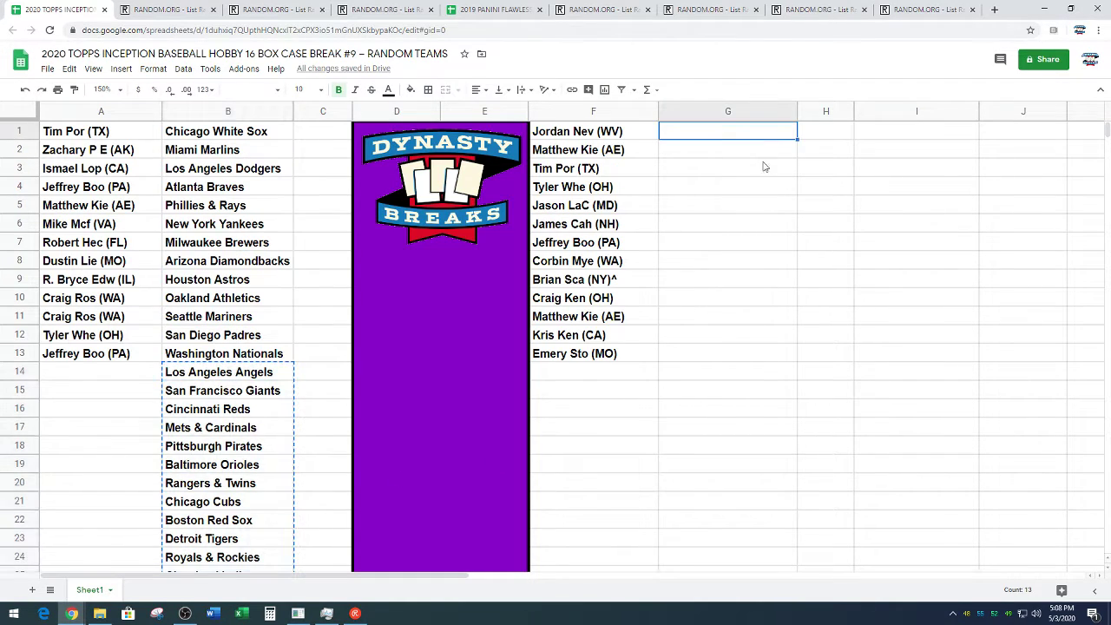
pyautogui.hotkey('ctrl', 'v')
pyautogui.click(1018, 292)
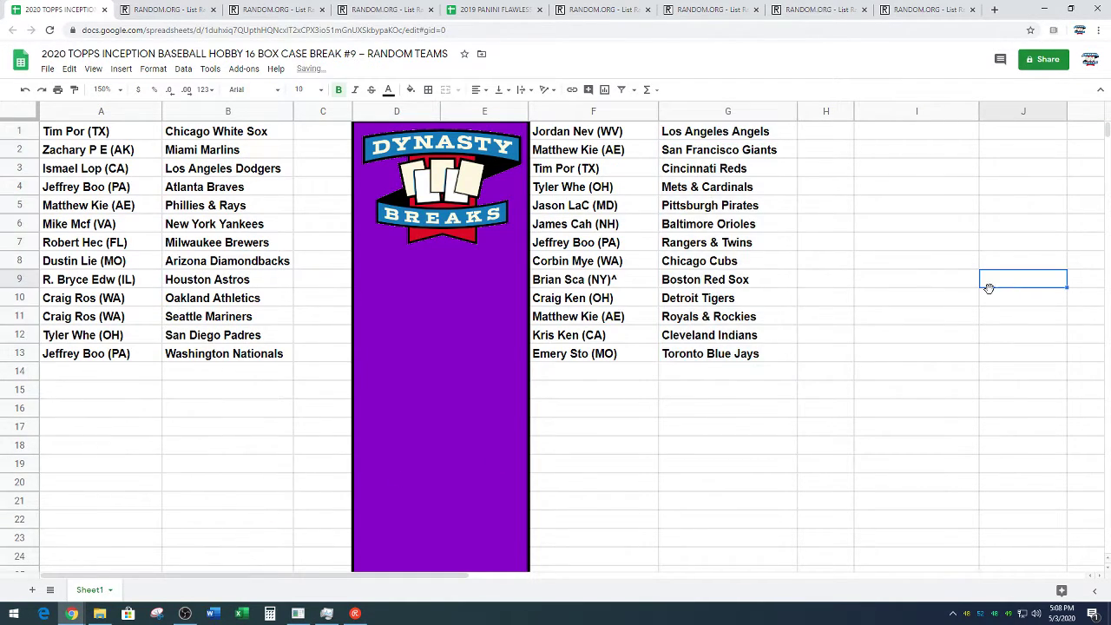
pyautogui.click(105, 90)
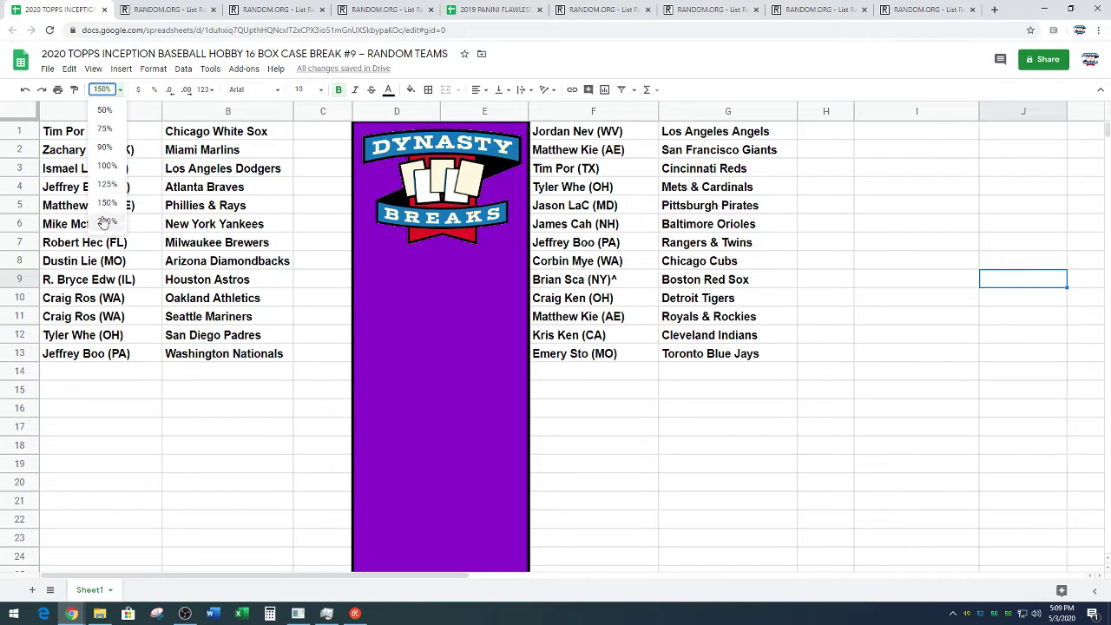
pyautogui.click(103, 222)
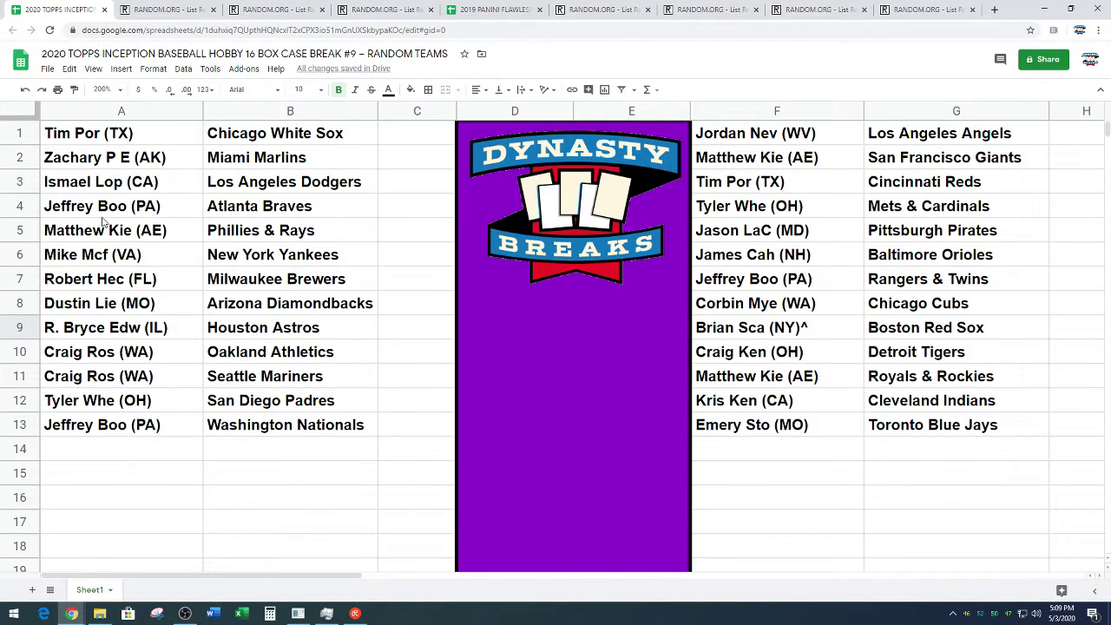